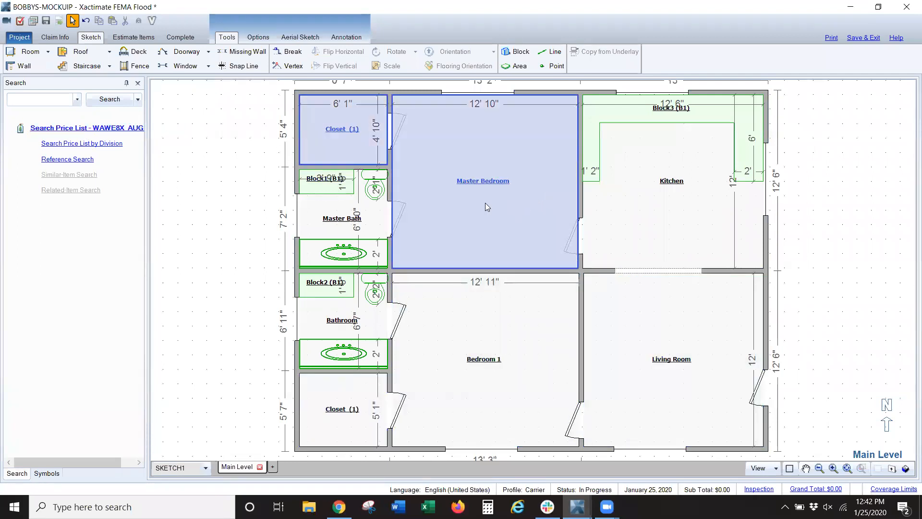
# Search for FCCAV and pick the Carpet item for area placement, opening and cancelling its line item dialog.
pyautogui.click(55, 103)
pyautogui.write('fccav')
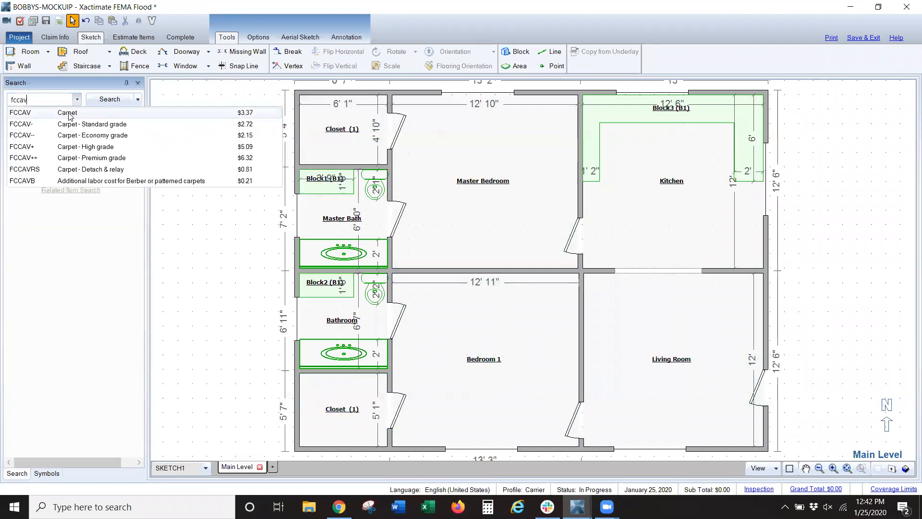
pyautogui.click(70, 113)
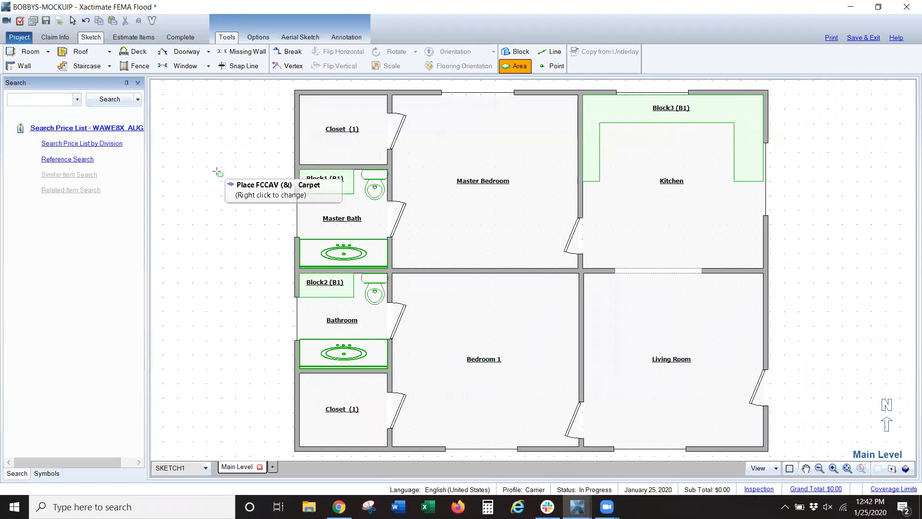
pyautogui.click(218, 172)
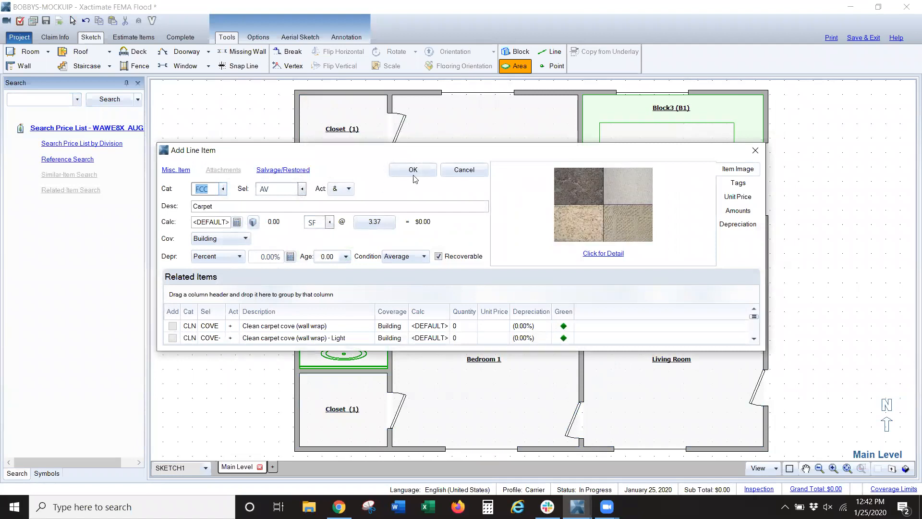
pyautogui.click(460, 171)
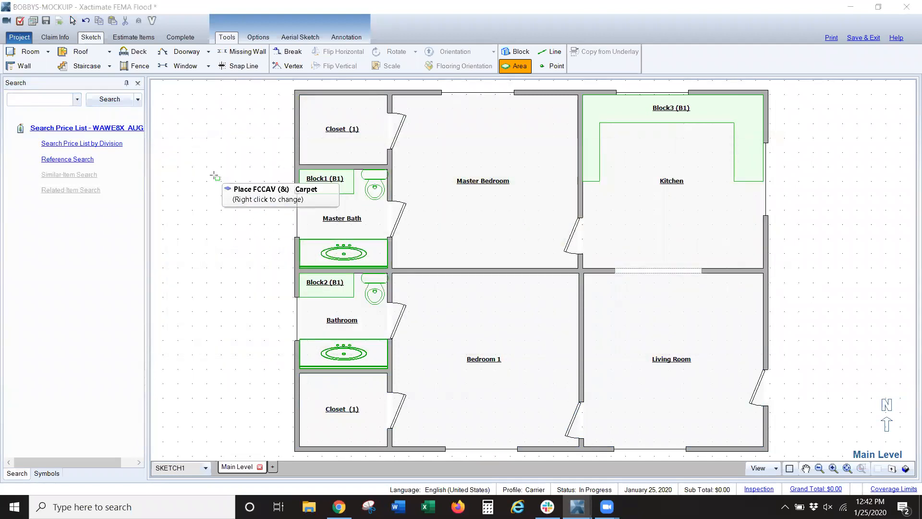
# Change the FCCAV Carpet line item's activity to Replace and accept it for placement.
pyautogui.rightClick(214, 176)
pyautogui.click(349, 189)
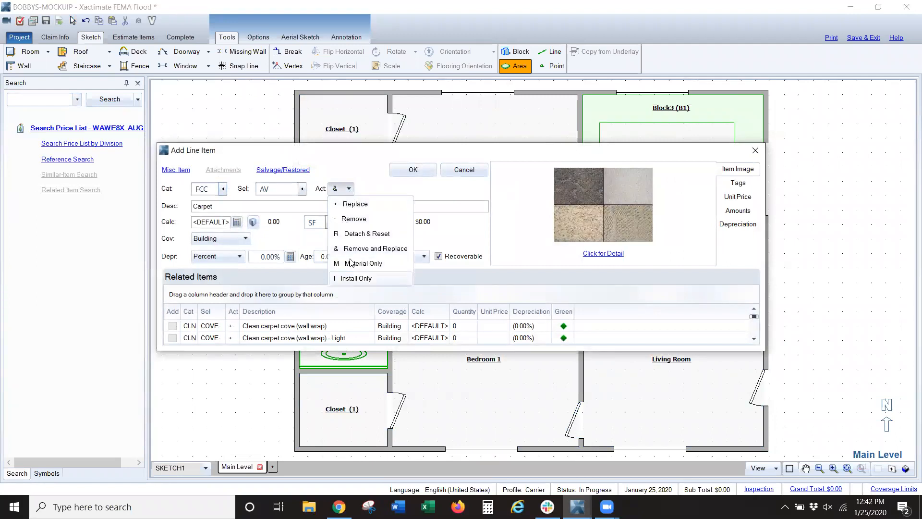
pyautogui.click(360, 204)
pyautogui.click(412, 170)
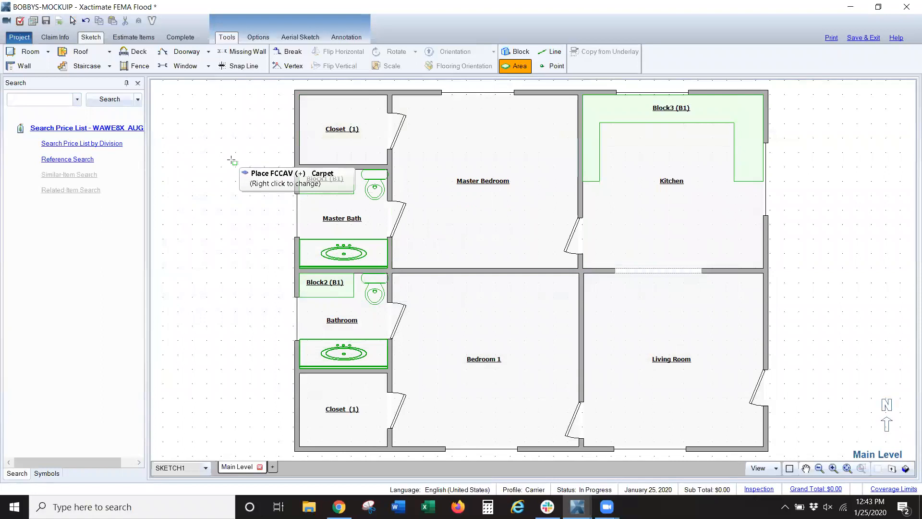
# Place the carpet item on the floors of the Master Bedroom, Bedroom 1 and Living Room, then end placement.
pyautogui.click(434, 157)
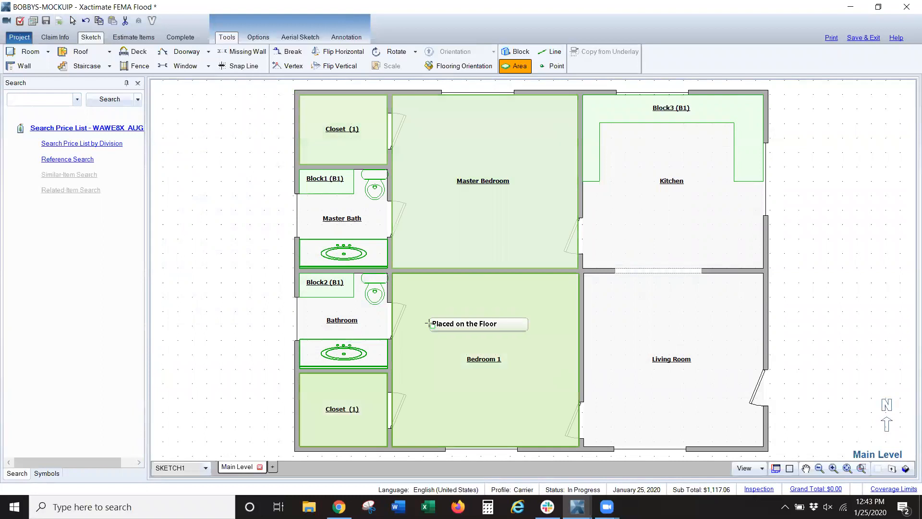
pyautogui.click(451, 331)
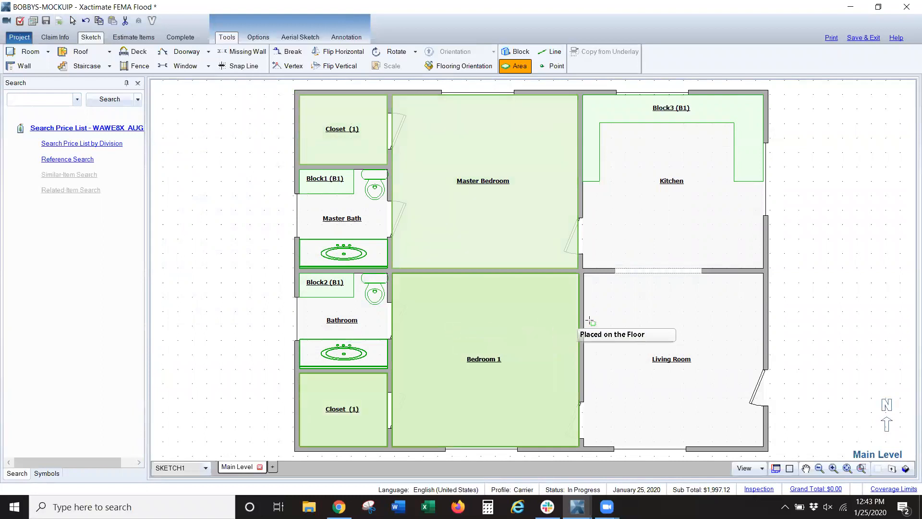
pyautogui.click(633, 329)
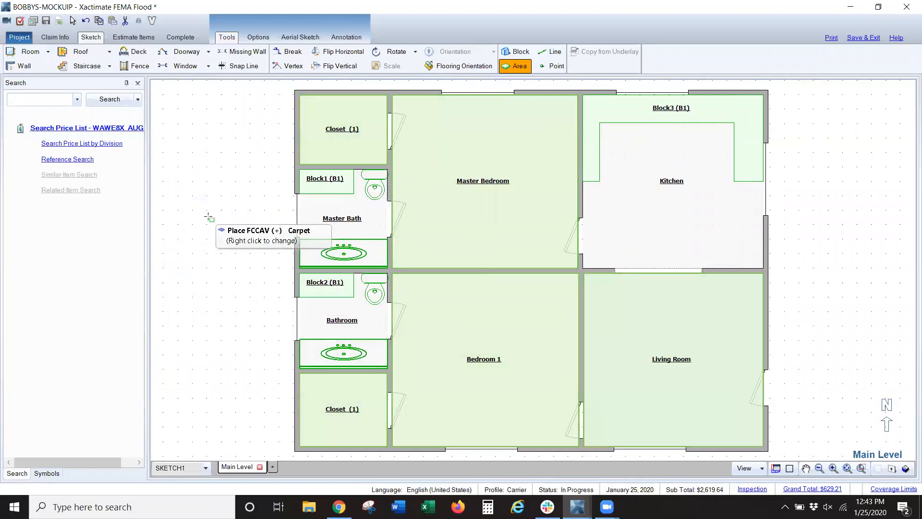
pyautogui.press('Escape')
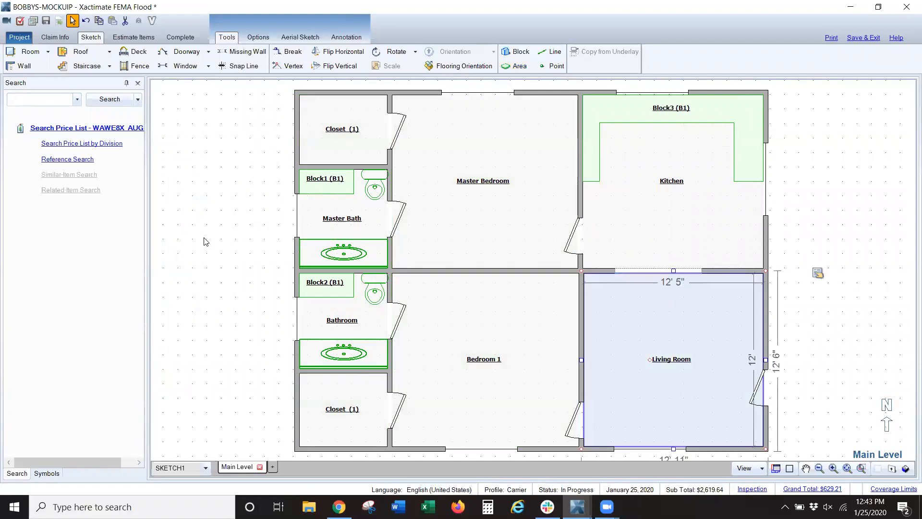
# Review the carpet entries in the estimate items, then examine the sketch's flooring cuts and waste summary.
pyautogui.click(141, 41)
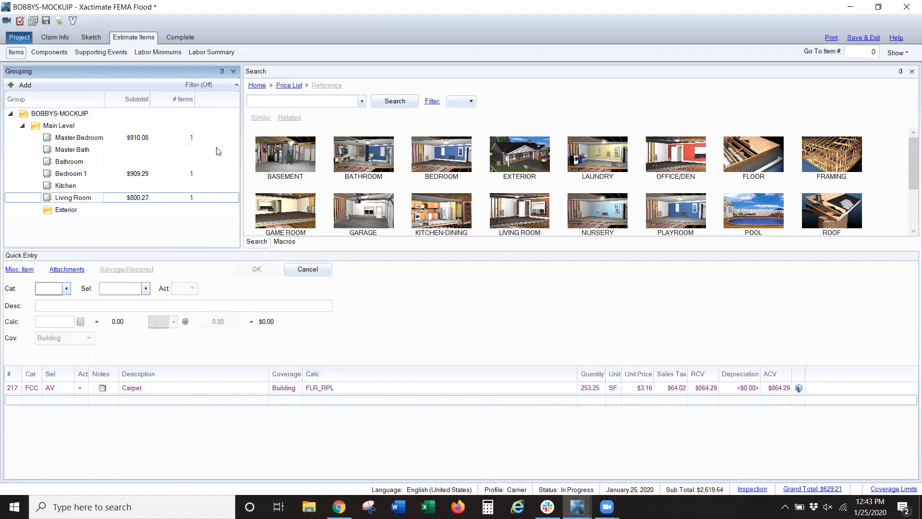
pyautogui.click(92, 38)
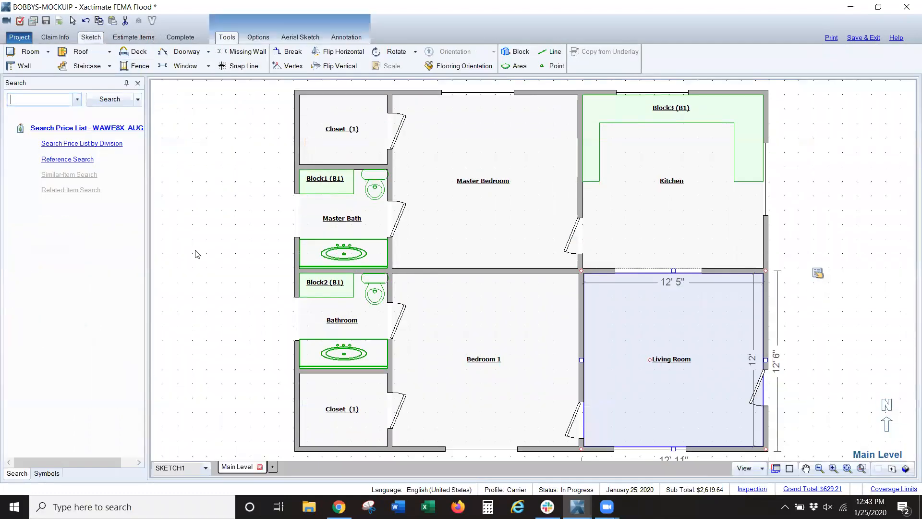
pyautogui.click(776, 469)
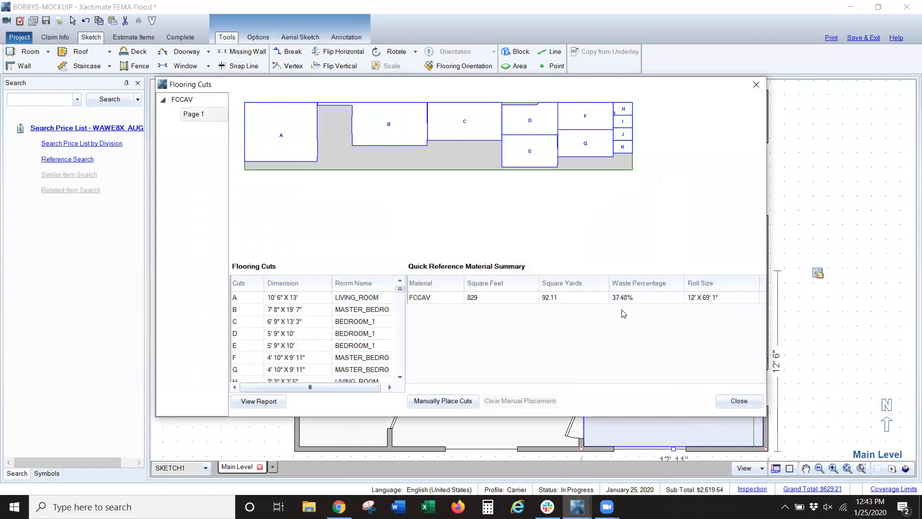
pyautogui.click(739, 401)
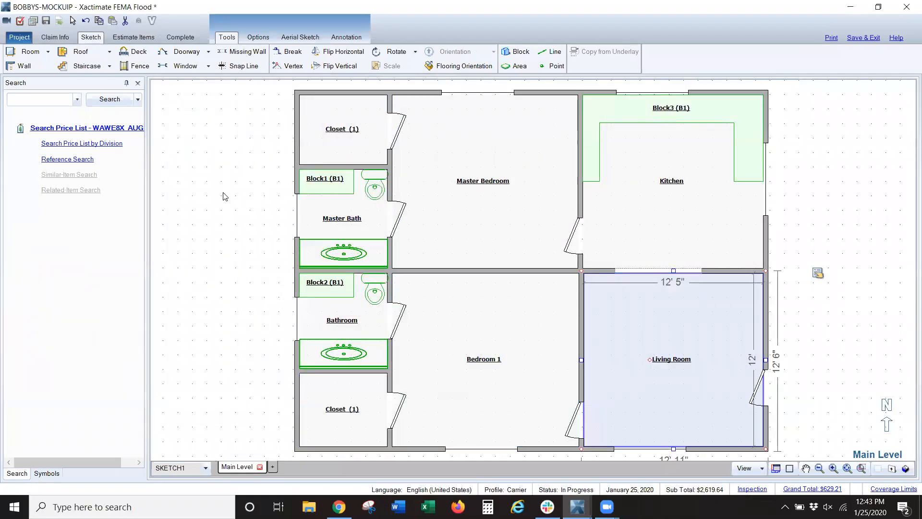
# Turn on the Flooring Overlay in the sketch and compare it with the flooring cuts layout.
pyautogui.click(763, 469)
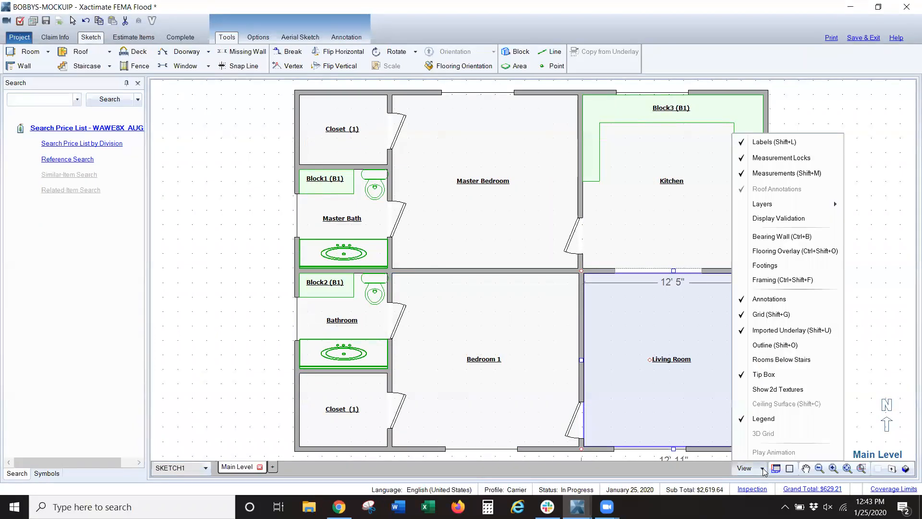
pyautogui.click(784, 252)
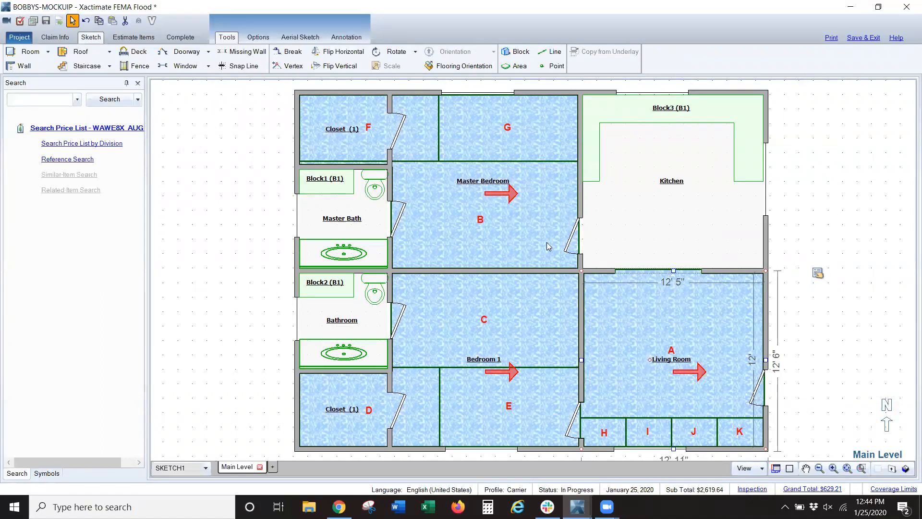
pyautogui.click(776, 469)
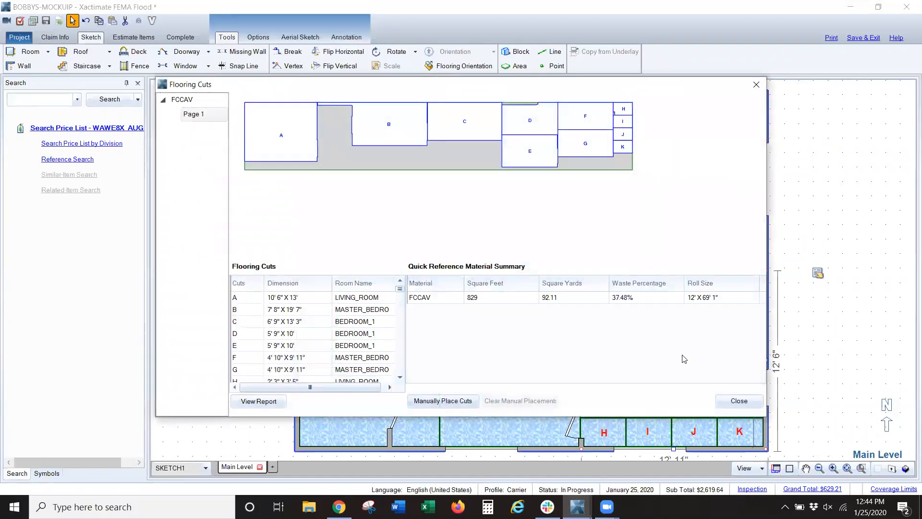
pyautogui.click(733, 401)
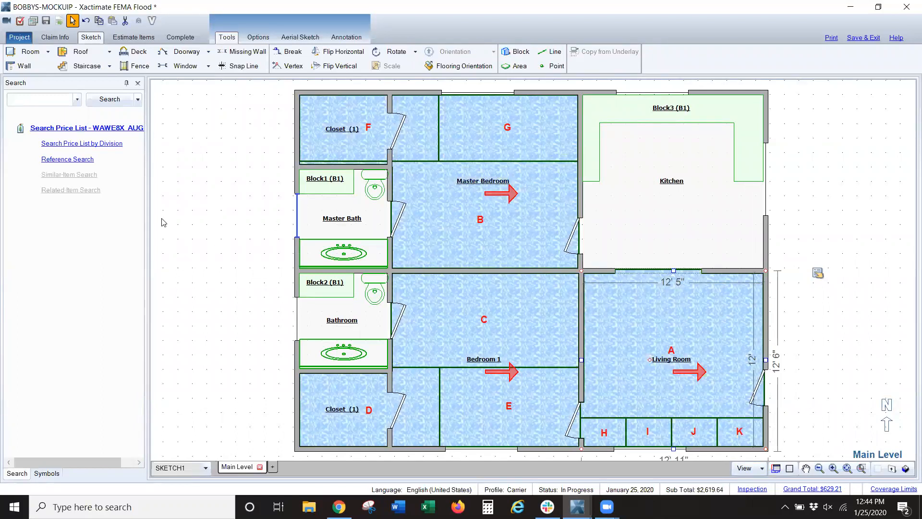
# Lower Maximum Fill Pieces for the Master Bedroom, Bedroom 1 and Living Room so each fill strip is one piece.
pyautogui.click(433, 187)
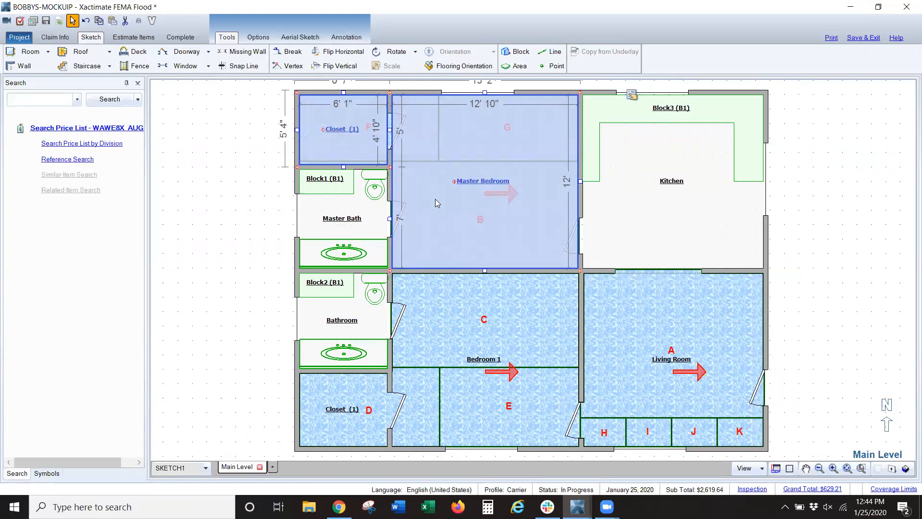
pyautogui.click(441, 298)
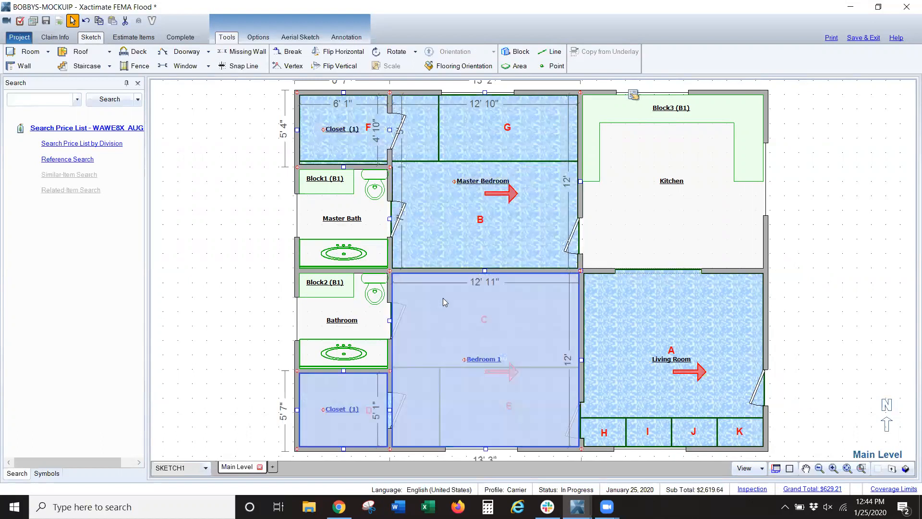
pyautogui.click(642, 309)
pyautogui.click(822, 98)
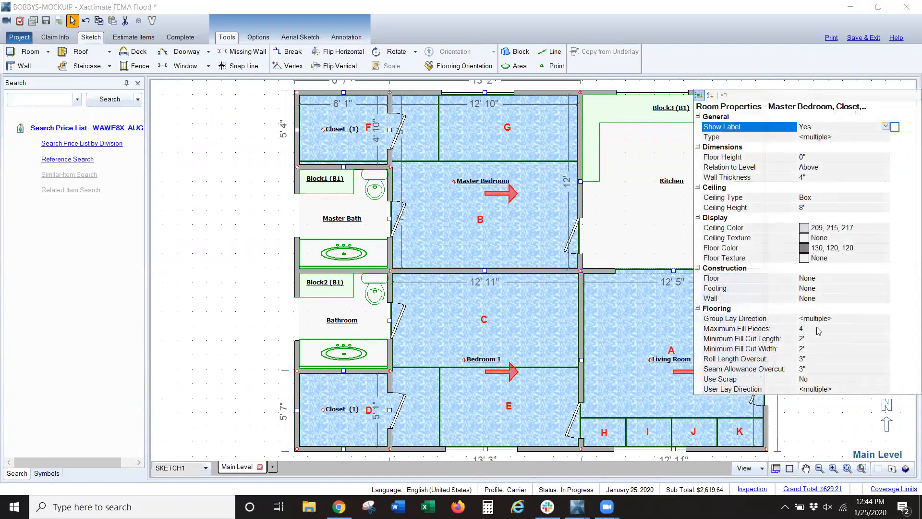
pyautogui.click(836, 328)
pyautogui.click(887, 331)
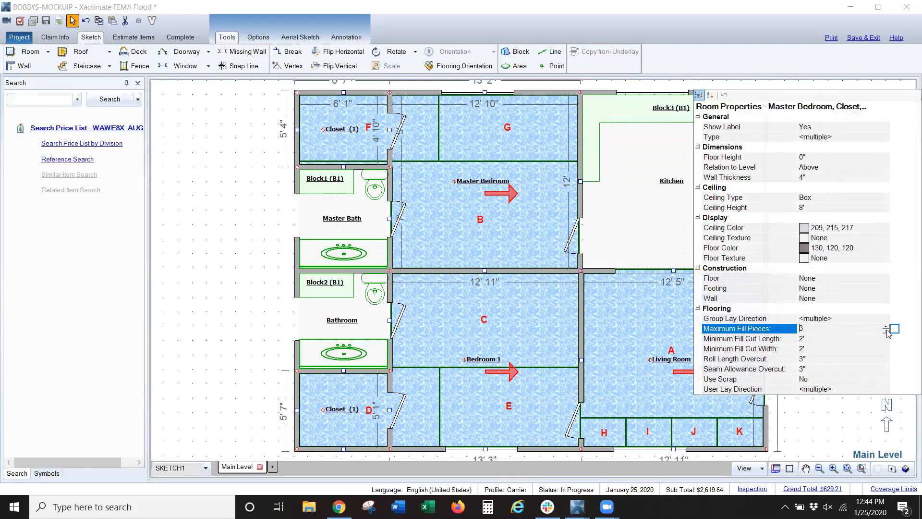
pyautogui.click(260, 315)
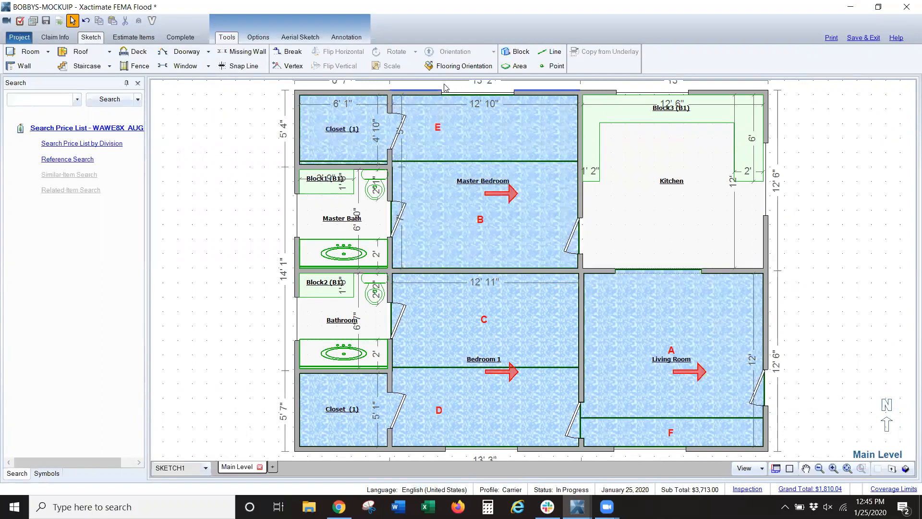
# Reorient the flooring in the Master Bedroom, Bedroom 1 and Living Room to run down the plan, and check the flooring cuts.
pyautogui.click(455, 68)
pyautogui.click(448, 105)
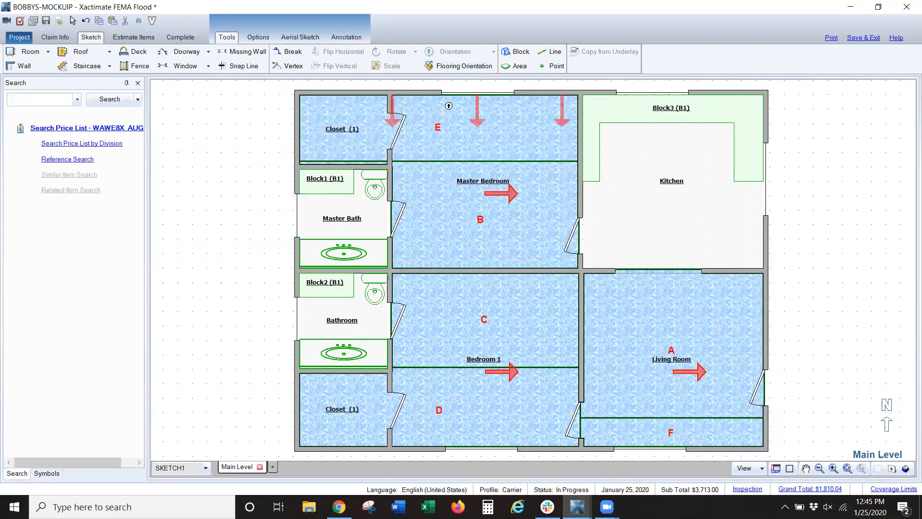
pyautogui.press('Escape')
pyautogui.click(399, 141)
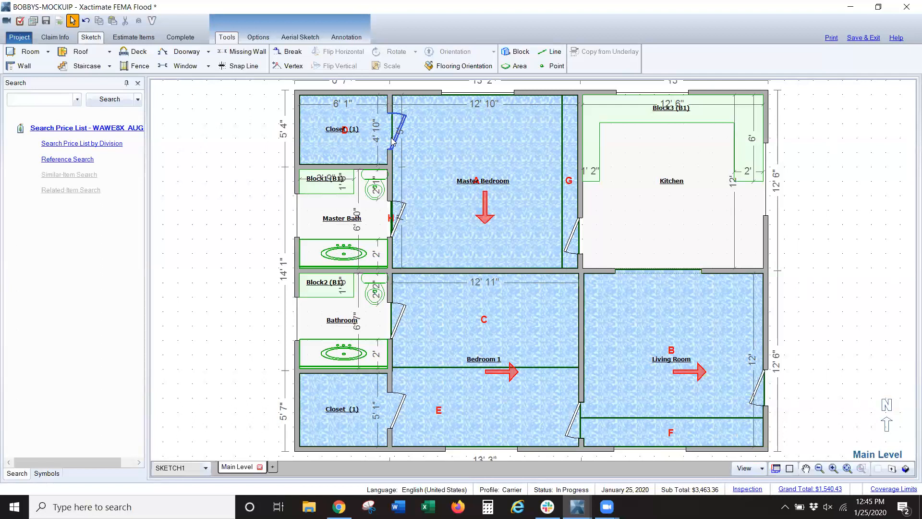
pyautogui.click(464, 65)
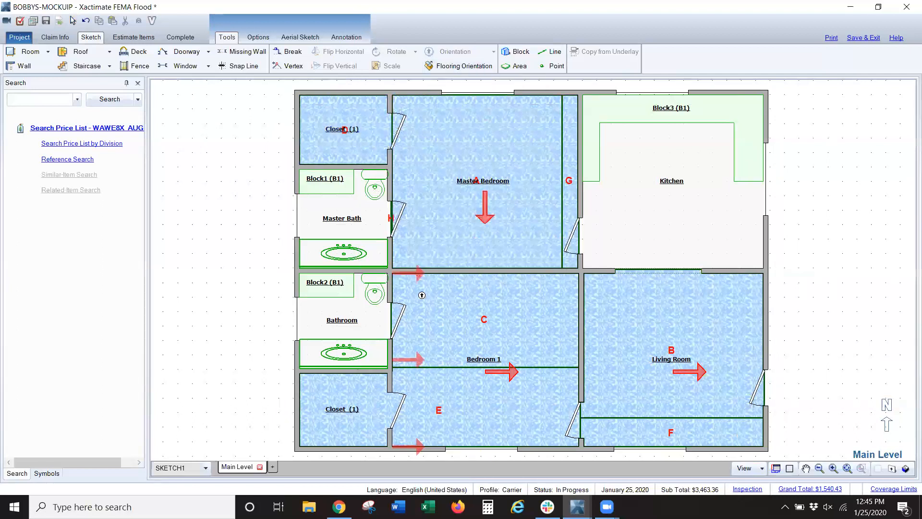
pyautogui.click(440, 294)
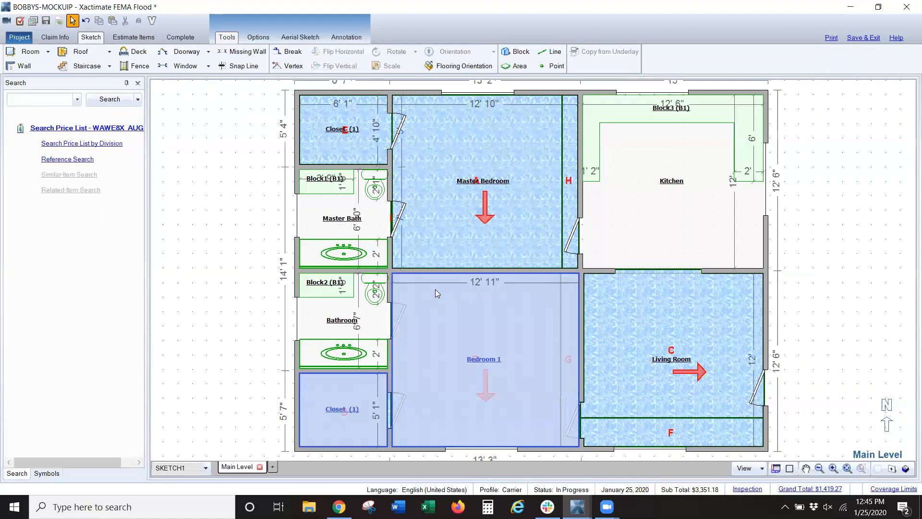
pyautogui.click(464, 66)
pyautogui.click(619, 302)
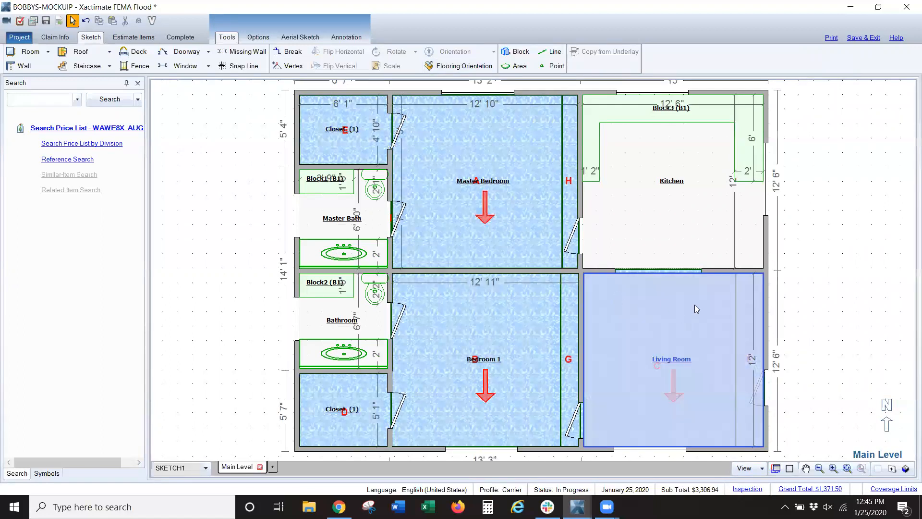
pyautogui.click(818, 334)
pyautogui.click(775, 468)
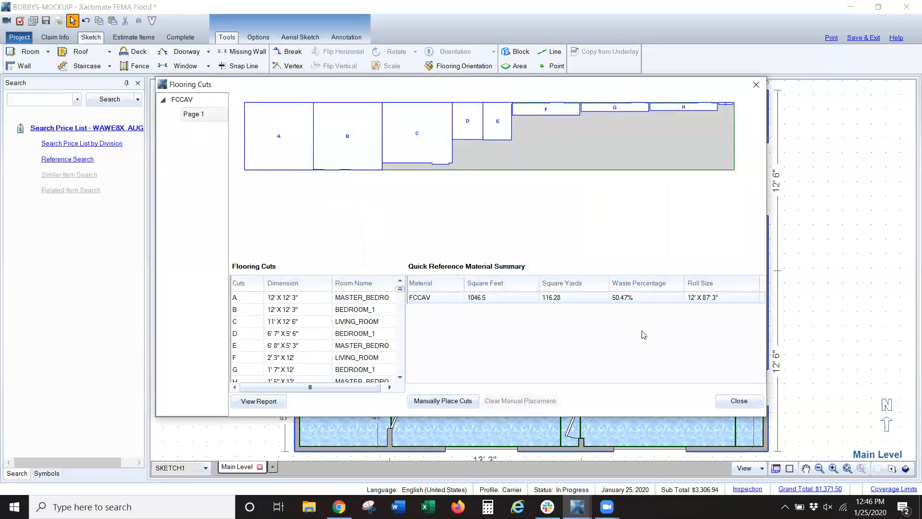
pyautogui.click(735, 402)
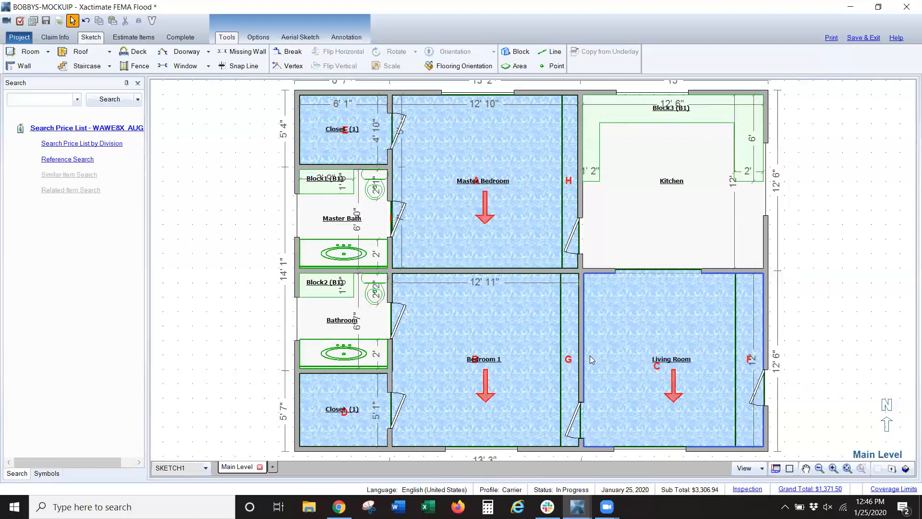
# Add a carpet removal item to the Master Bedroom: category FCC, selector AV, action Remove, quantity calculated by F.
pyautogui.click(126, 37)
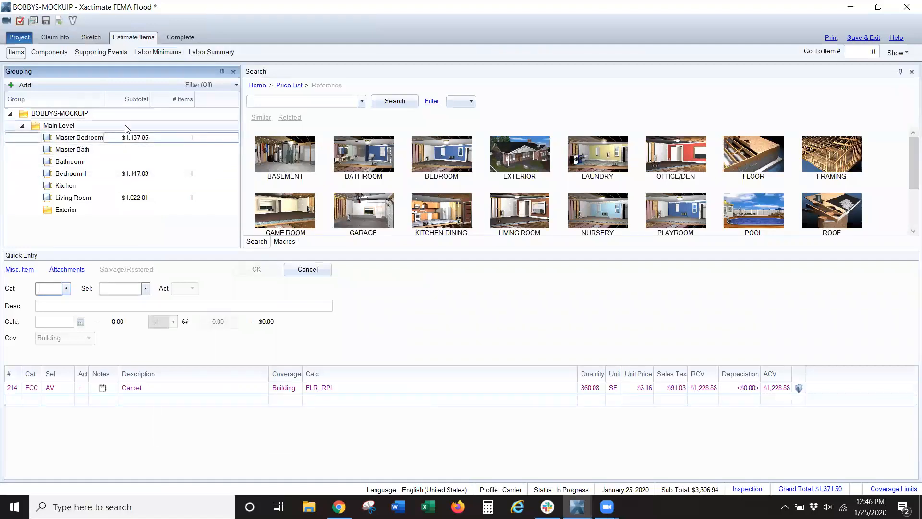
pyautogui.click(11, 402)
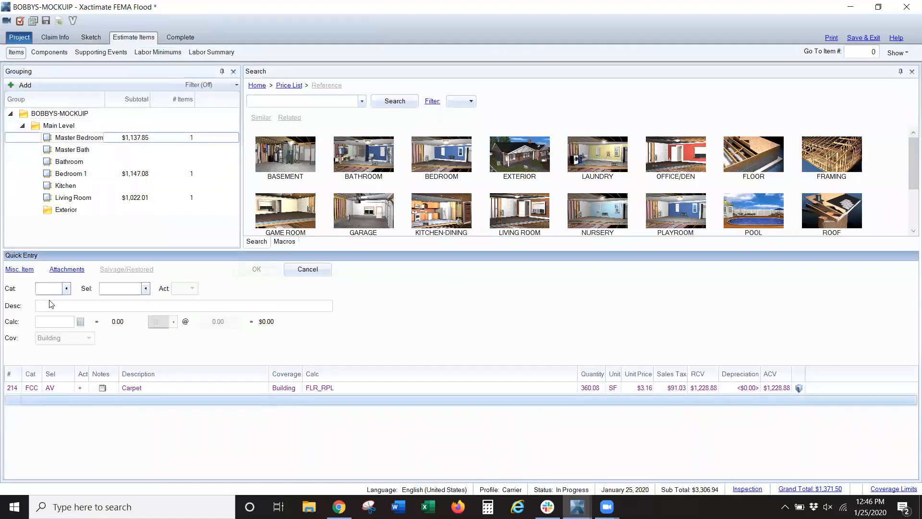
pyautogui.write('FCC')
pyautogui.press('Tab')
pyautogui.write('AV')
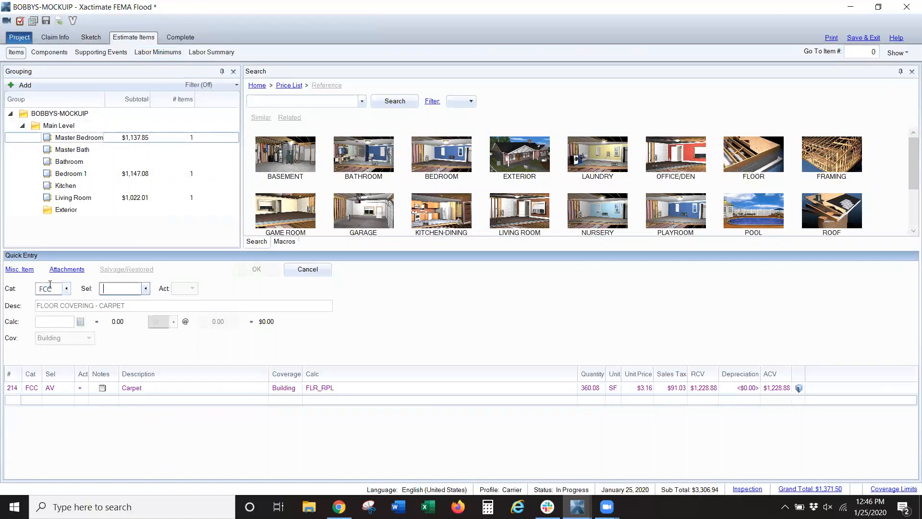
pyautogui.click(193, 289)
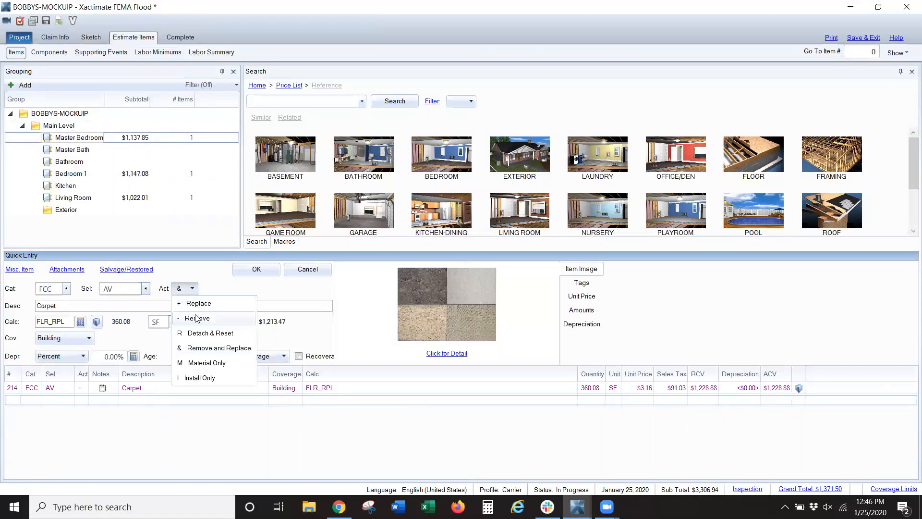
pyautogui.click(193, 319)
pyautogui.doubleClick(58, 323)
pyautogui.write('F')
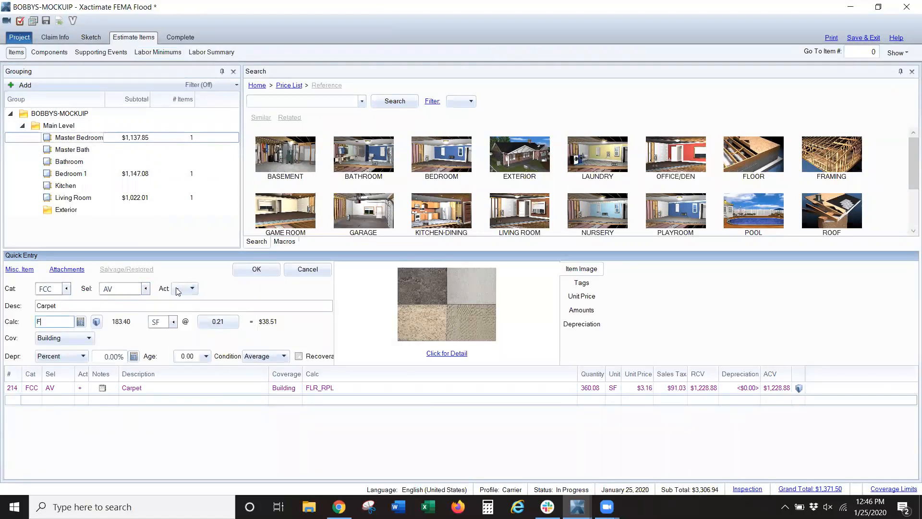
pyautogui.click(258, 269)
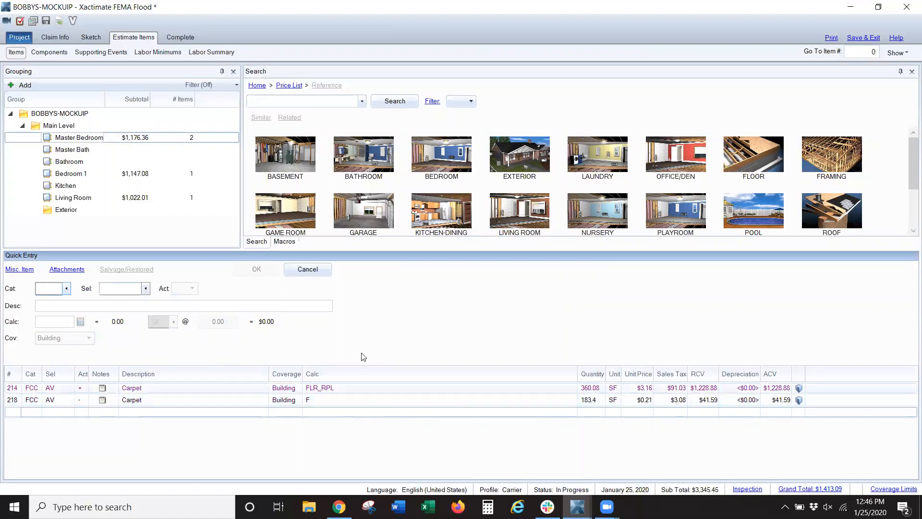
# Manually place the sketch's flooring cuts, stacking fill strips F, G and H beneath cuts D and E.
pyautogui.click(89, 37)
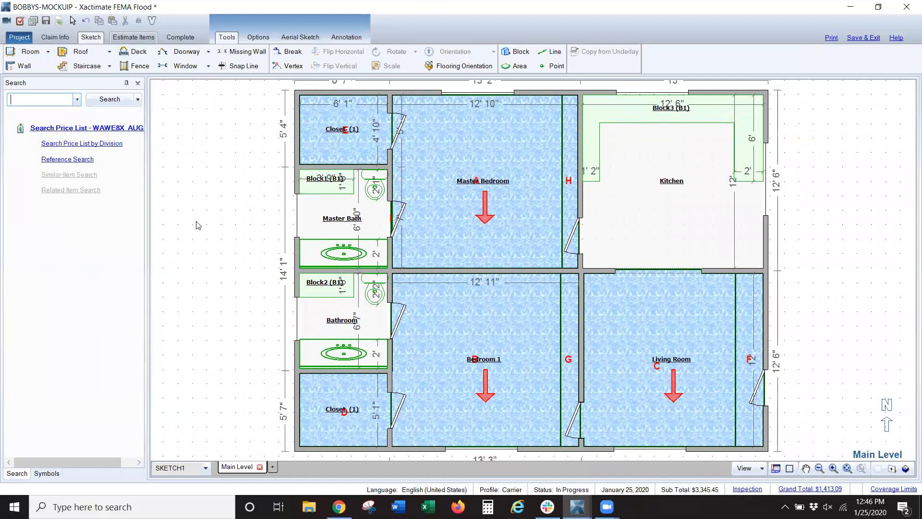
pyautogui.click(776, 469)
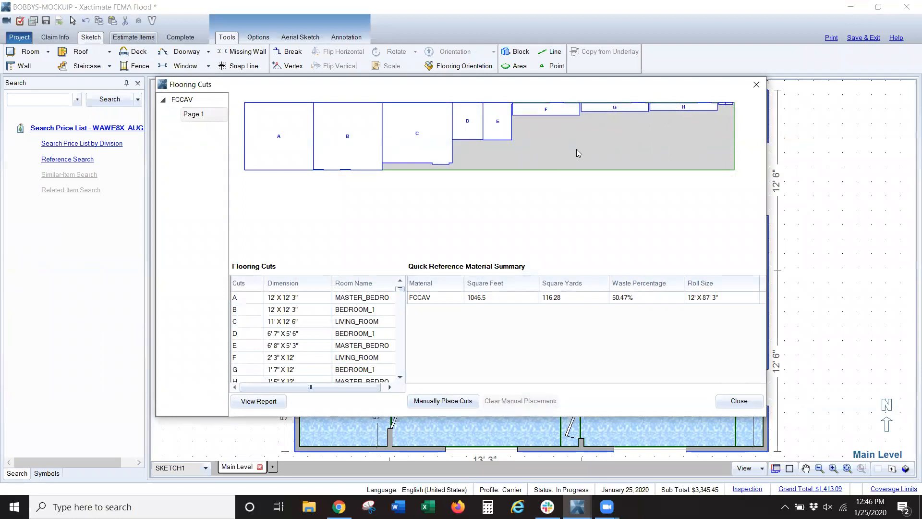
pyautogui.click(458, 403)
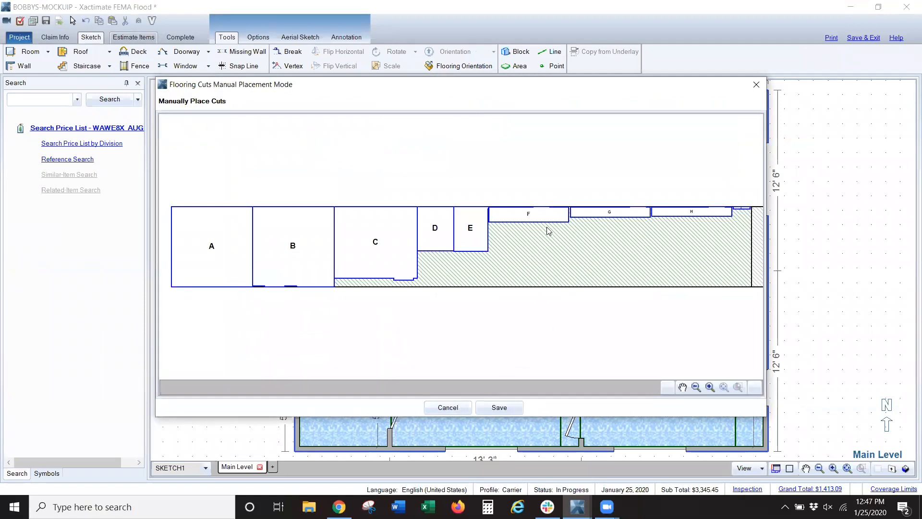
pyautogui.click(517, 218)
pyautogui.moveTo(528, 216)
pyautogui.mouseDown()
pyautogui.moveTo(520, 267)
pyautogui.moveTo(457, 258)
pyautogui.mouseUp()
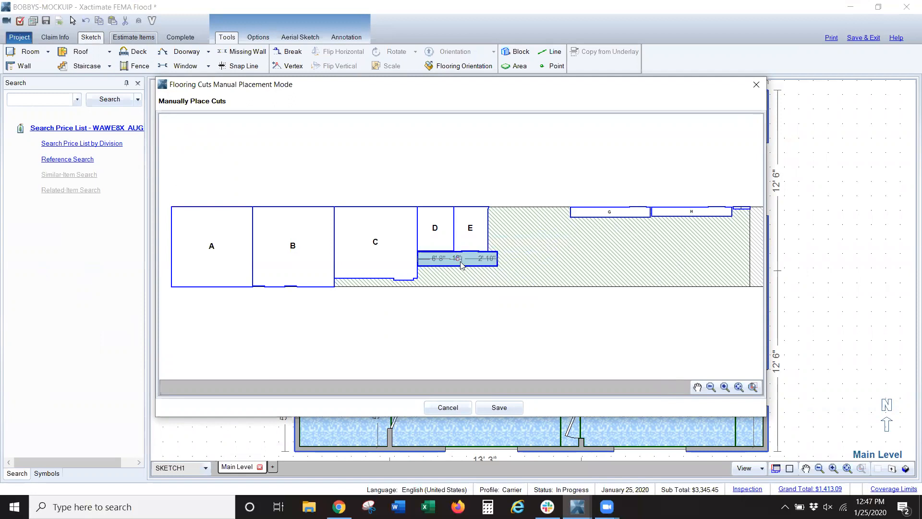
pyautogui.click(605, 213)
pyautogui.moveTo(610, 213)
pyautogui.mouseDown()
pyautogui.moveTo(575, 255)
pyautogui.moveTo(457, 271)
pyautogui.mouseUp()
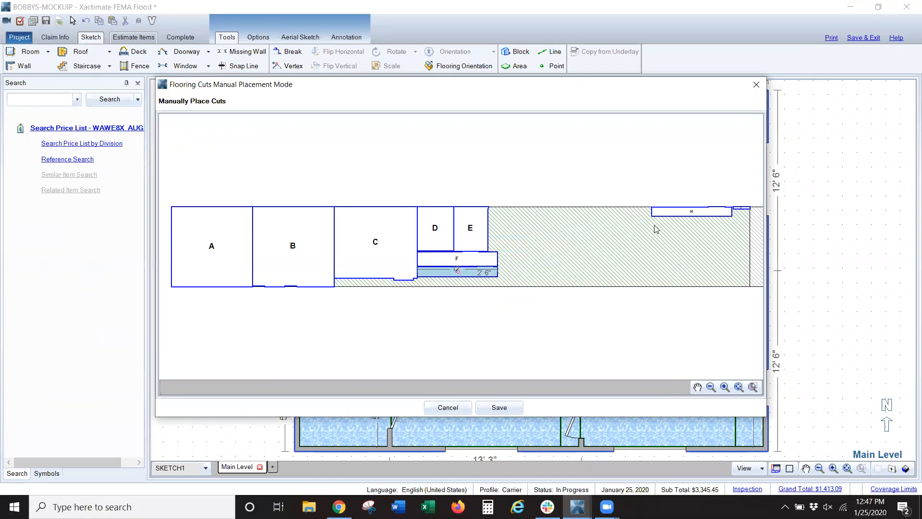
pyautogui.moveTo(686, 215); pyautogui.dragTo(459, 280)
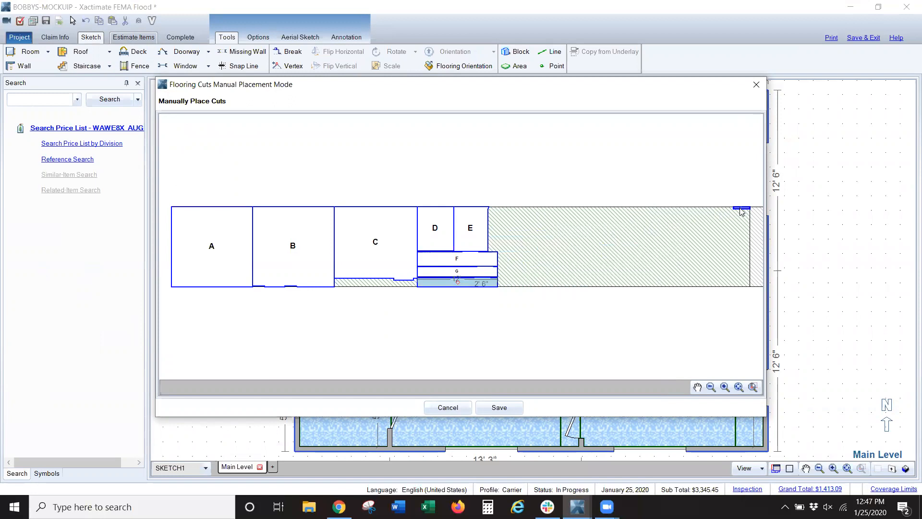
# Move the smallest strip into the leftover area beneath cut C, and save the manual cut placement.
pyautogui.moveTo(717, 222)
pyautogui.mouseDown()
pyautogui.moveTo(638, 257)
pyautogui.moveTo(292, 309)
pyautogui.moveTo(276, 300)
pyautogui.mouseUp()
pyautogui.scroll(1, 729, 212)
pyautogui.scroll(-2, 399, 313)
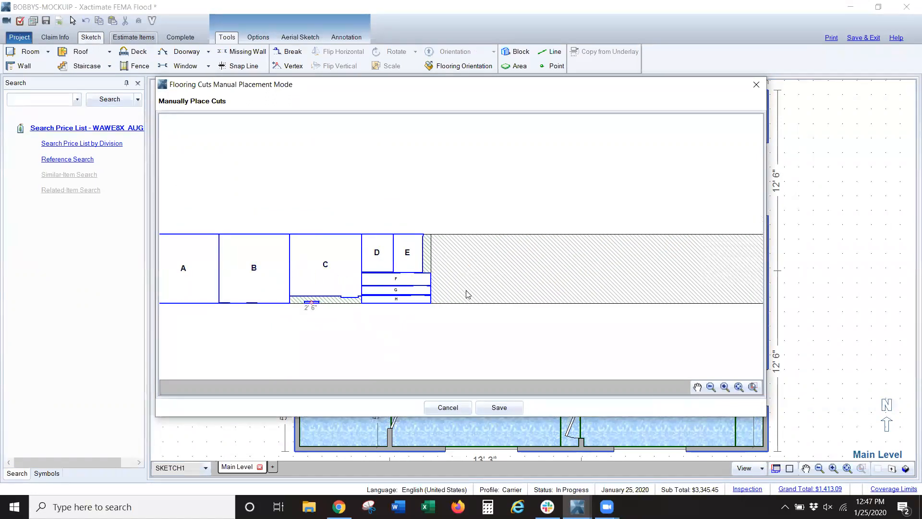
pyautogui.click(499, 408)
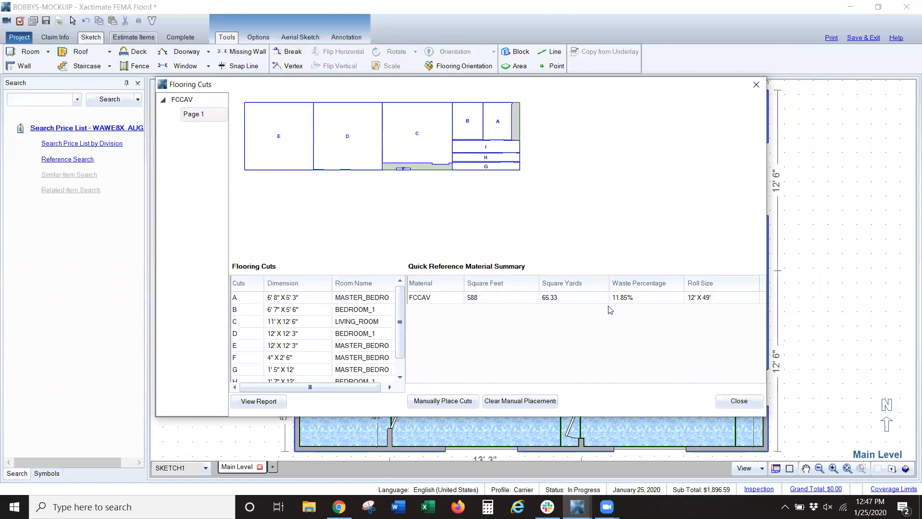
pyautogui.click(736, 405)
# Clear the manual placement of the FCCAV flooring cuts.
pyautogui.click(406, 161)
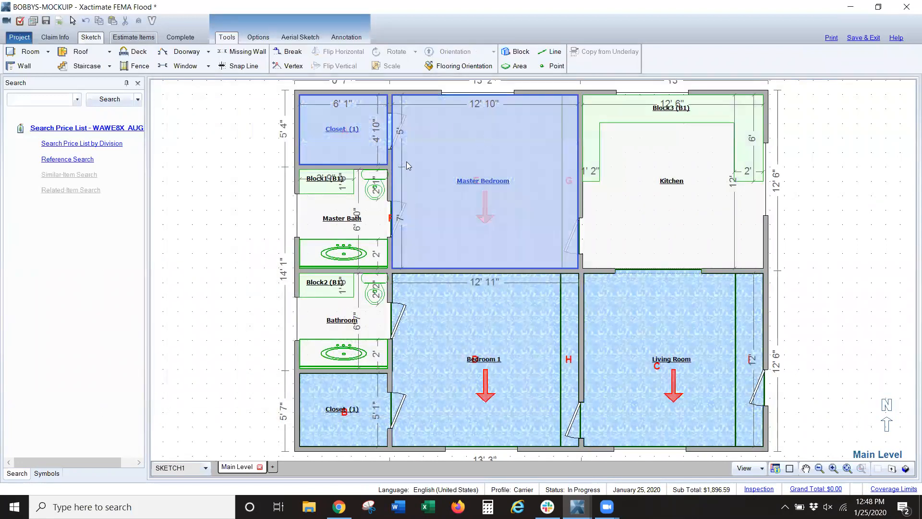
pyautogui.click(520, 383)
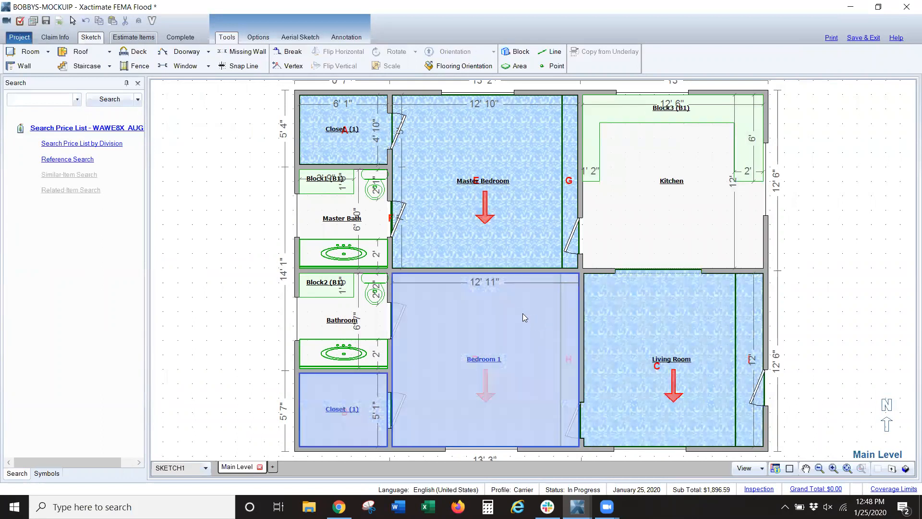
pyautogui.click(582, 355)
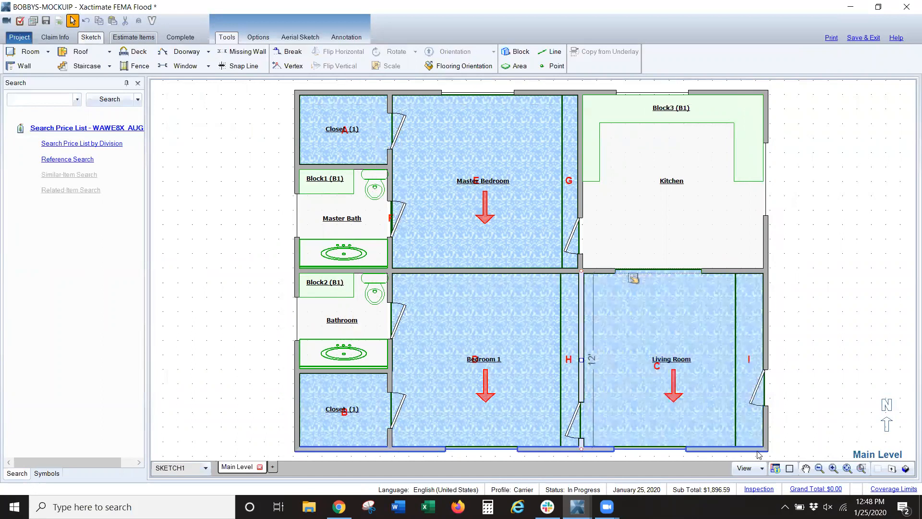
pyautogui.click(775, 469)
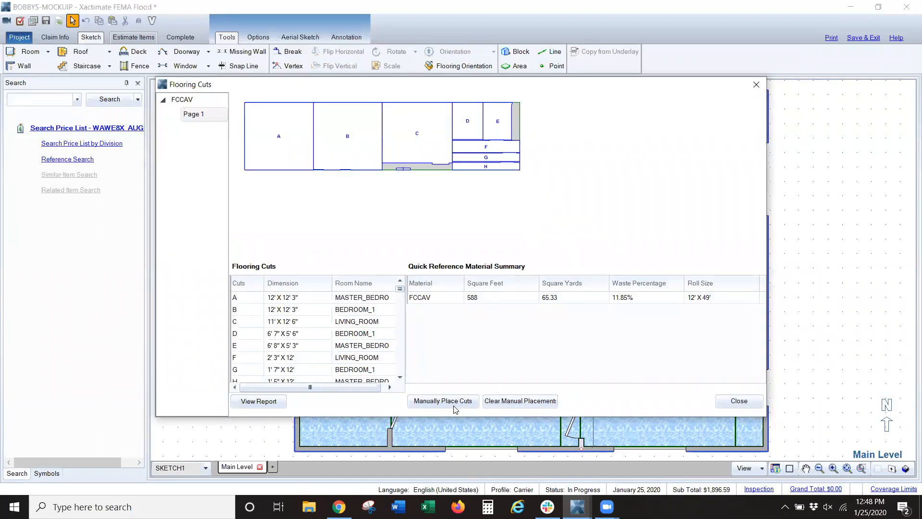
pyautogui.click(511, 402)
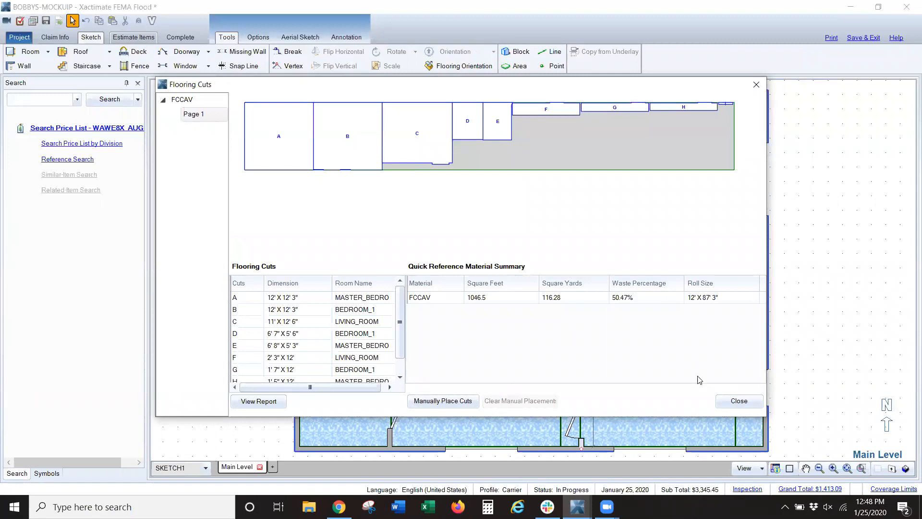
pyautogui.click(738, 401)
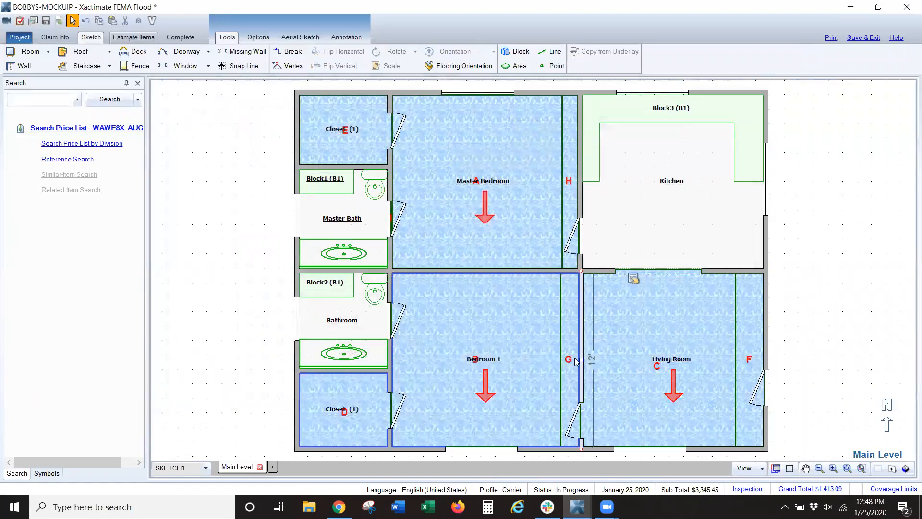
# Move the walls Bedroom 1 shares with the Living Room and Master Bedroom, and extend the Living Room's exterior wall outward about 3' 7".
pyautogui.moveTo(583, 365); pyautogui.dragTo(595, 365)
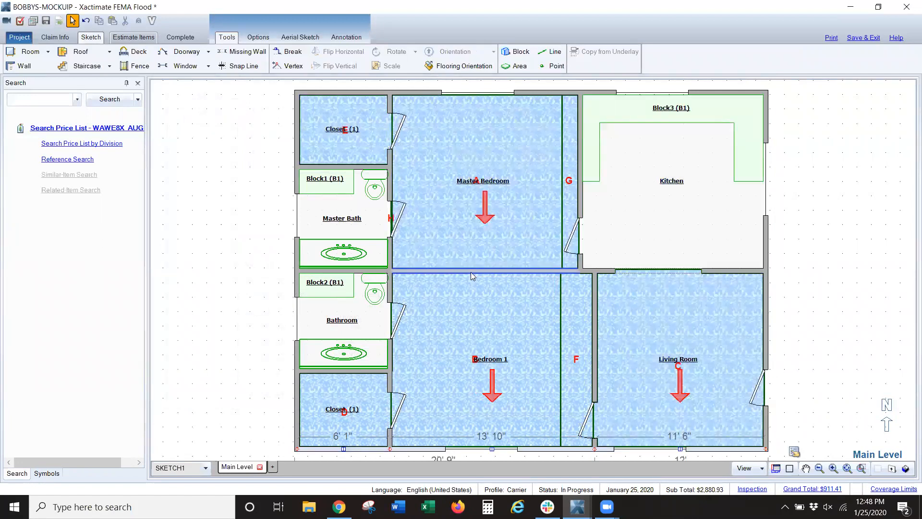
pyautogui.moveTo(485, 269); pyautogui.dragTo(486, 278)
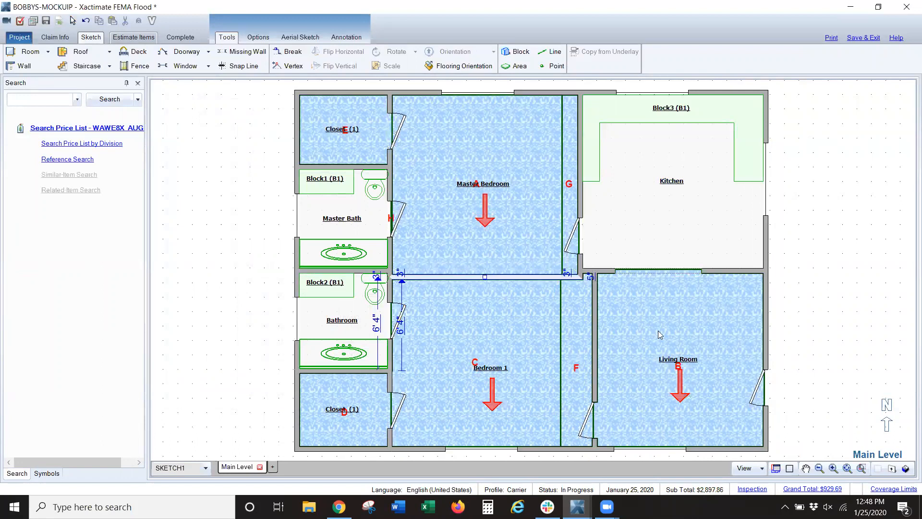
pyautogui.moveTo(766, 361); pyautogui.dragTo(818, 360)
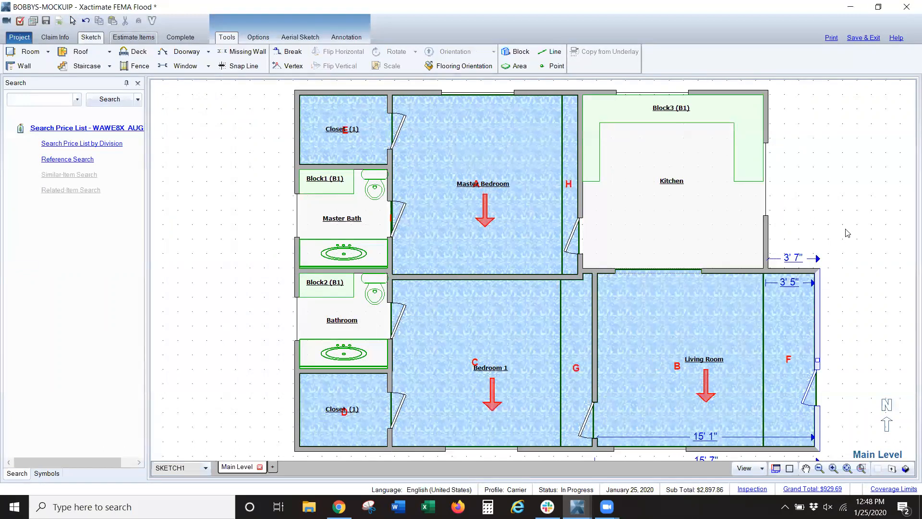
# Manually place the flooring cuts for the changed rooms, shifting cut E slightly away from D and putting strip F beneath both.
pyautogui.click(763, 468)
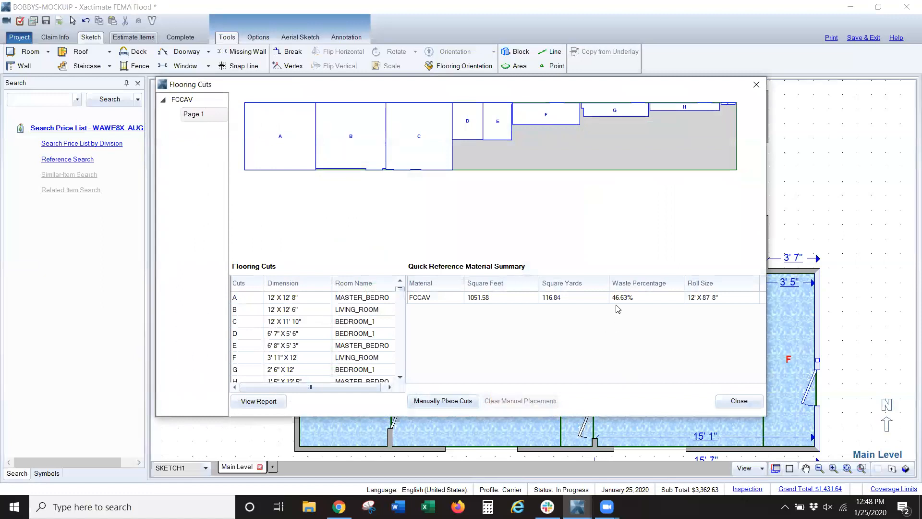
pyautogui.click(459, 401)
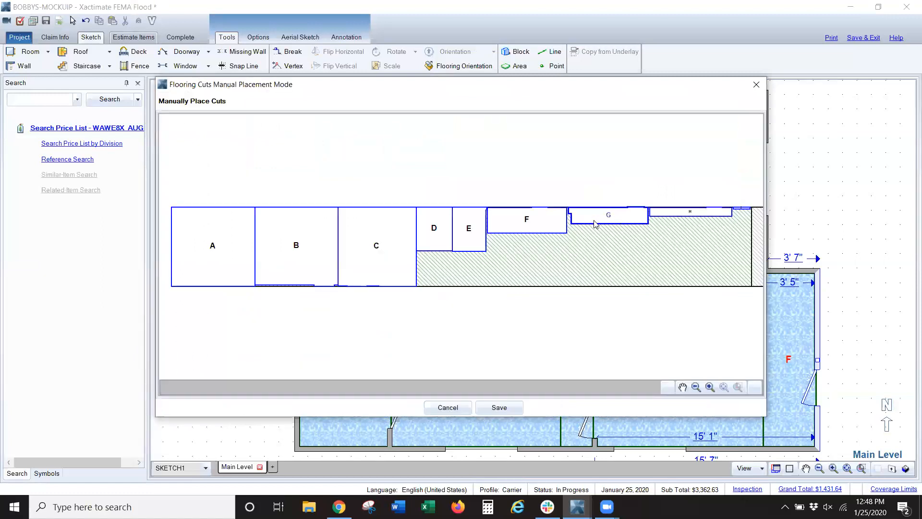
pyautogui.click(525, 218)
pyautogui.moveTo(525, 218)
pyautogui.mouseDown()
pyautogui.moveTo(508, 272)
pyautogui.moveTo(459, 268)
pyautogui.moveTo(555, 262)
pyautogui.mouseUp()
pyautogui.click(476, 240)
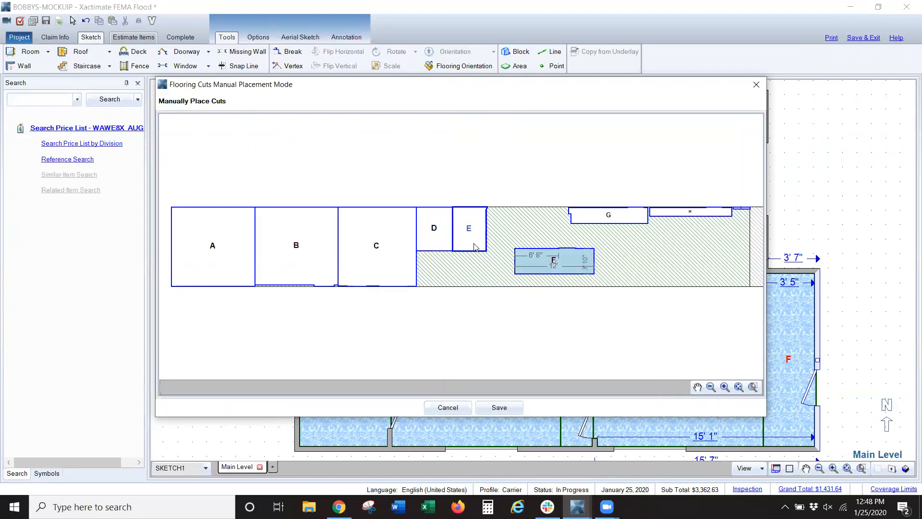
pyautogui.moveTo(470, 227); pyautogui.dragTo(474, 228)
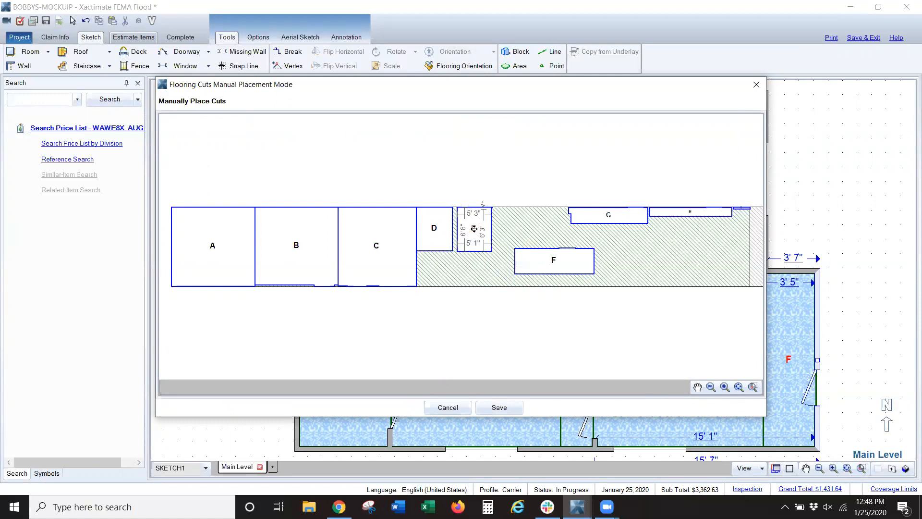
pyautogui.click(549, 268)
pyautogui.moveTo(548, 267); pyautogui.dragTo(457, 263)
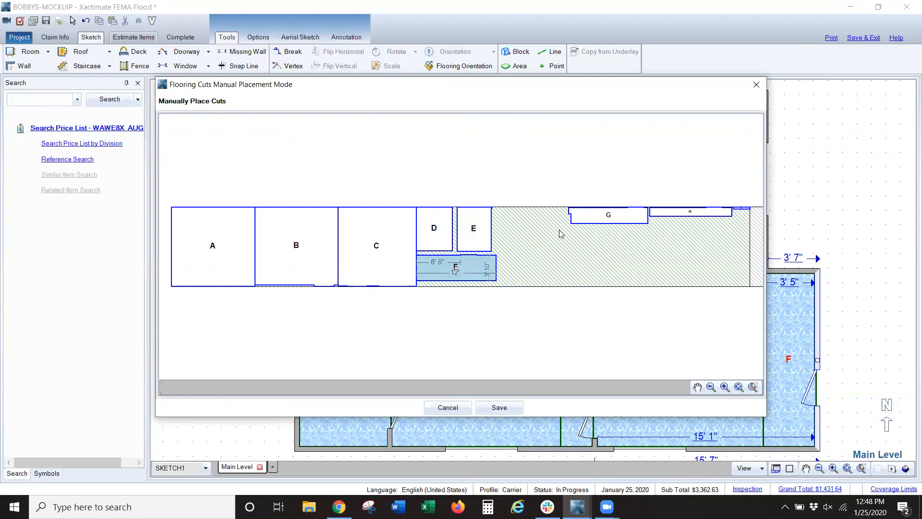
# Place strips G, H and the smallest strip in the space just past cut E, and save the manual cut placement.
pyautogui.click(605, 219)
pyautogui.moveTo(610, 214); pyautogui.dragTo(537, 220)
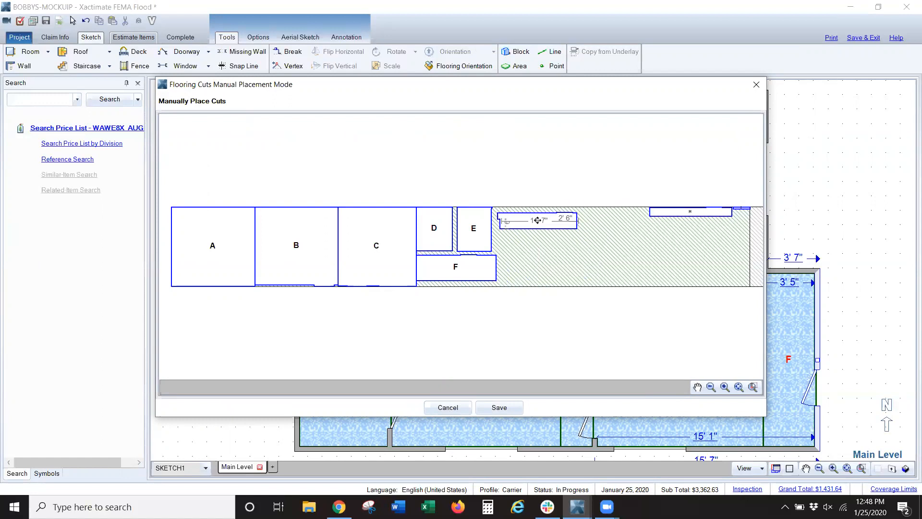
pyautogui.click(687, 212)
pyautogui.moveTo(674, 210)
pyautogui.mouseDown()
pyautogui.moveTo(548, 263)
pyautogui.moveTo(522, 238)
pyautogui.mouseUp()
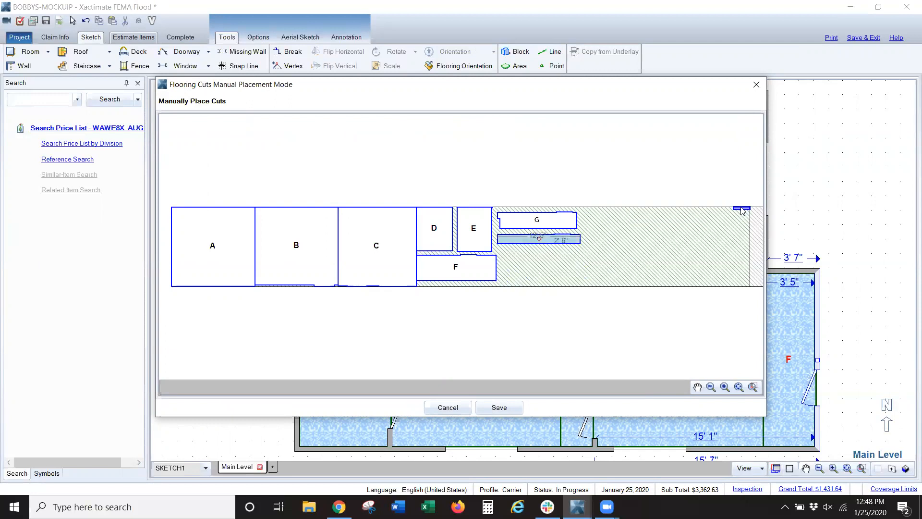
pyautogui.moveTo(743, 212)
pyautogui.mouseDown()
pyautogui.moveTo(686, 245)
pyautogui.moveTo(523, 261)
pyautogui.moveTo(513, 252)
pyautogui.mouseUp()
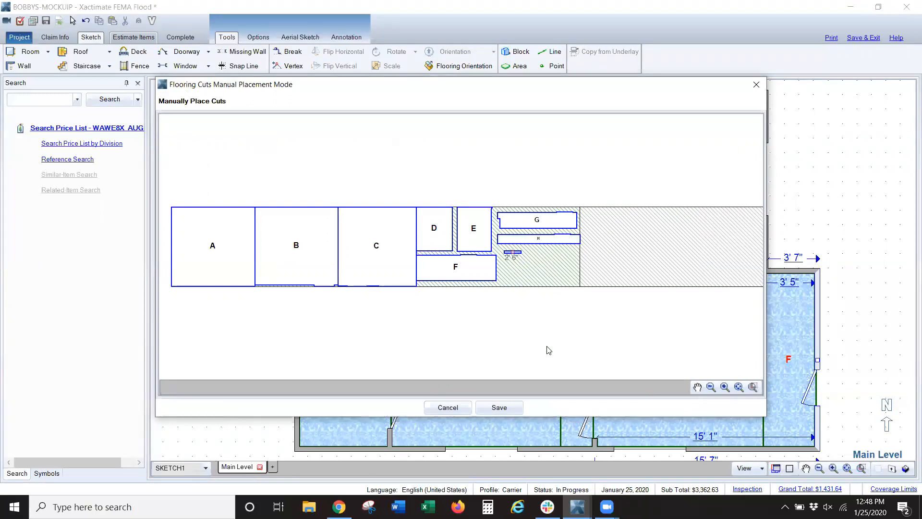
pyautogui.click(486, 409)
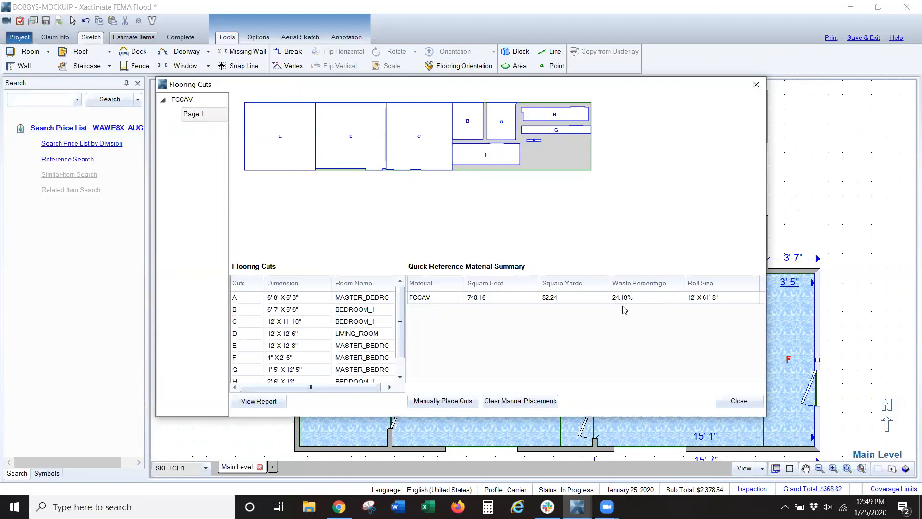
pyautogui.click(740, 403)
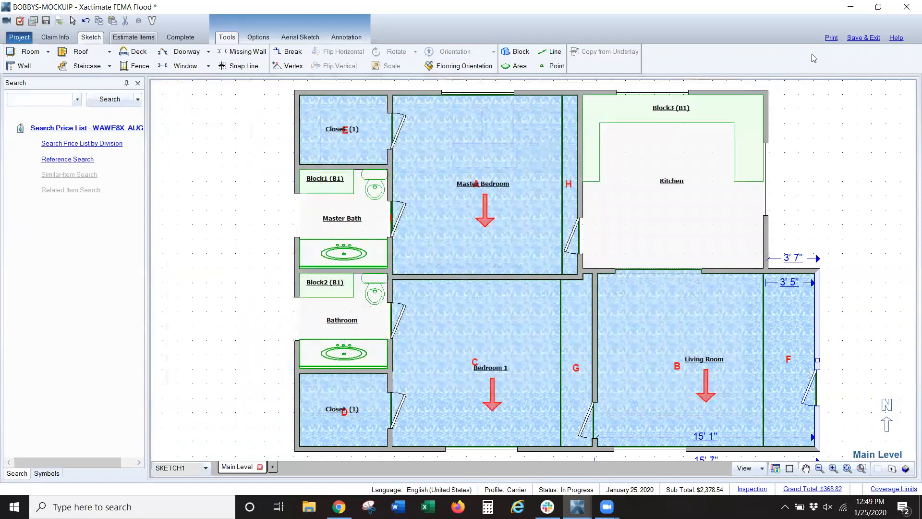
# Resequence the line numbers and check the sketch print details for the Flood Final Draft report, including the flooring cut diagram option.
pyautogui.click(834, 45)
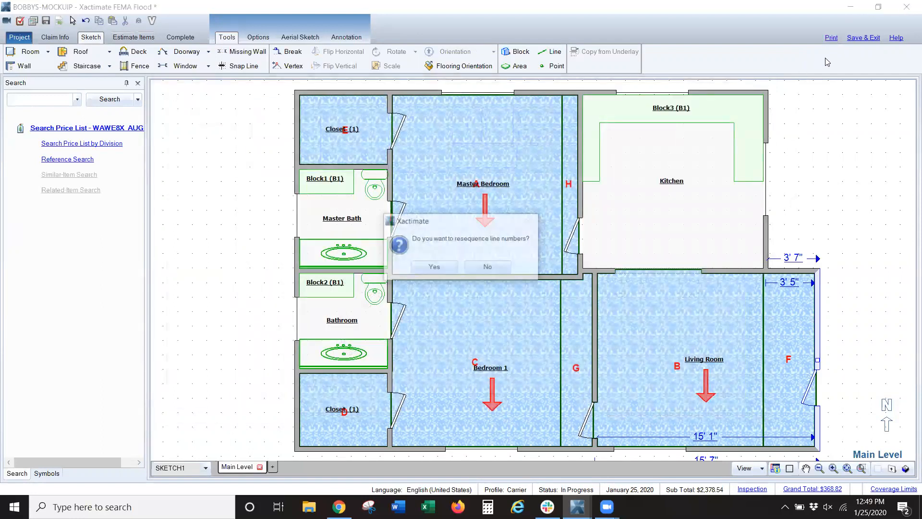
pyautogui.click(438, 271)
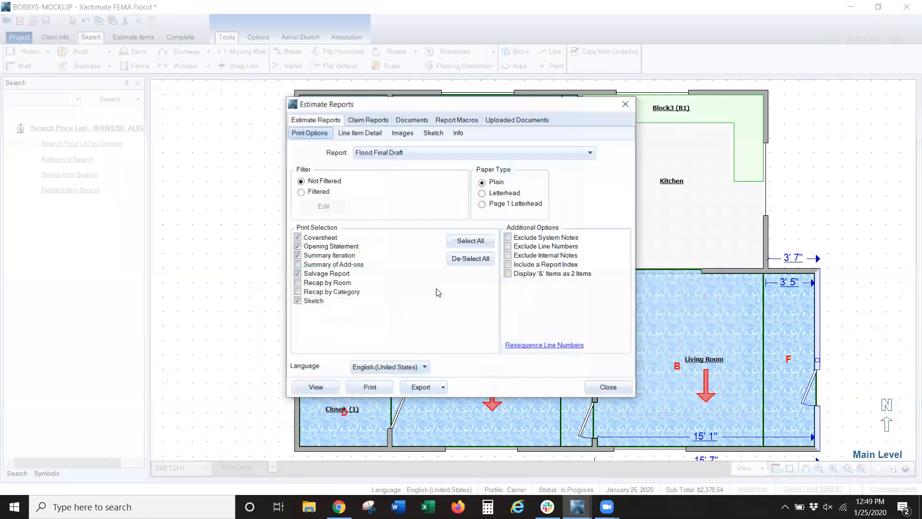
pyautogui.click(368, 136)
pyautogui.click(404, 134)
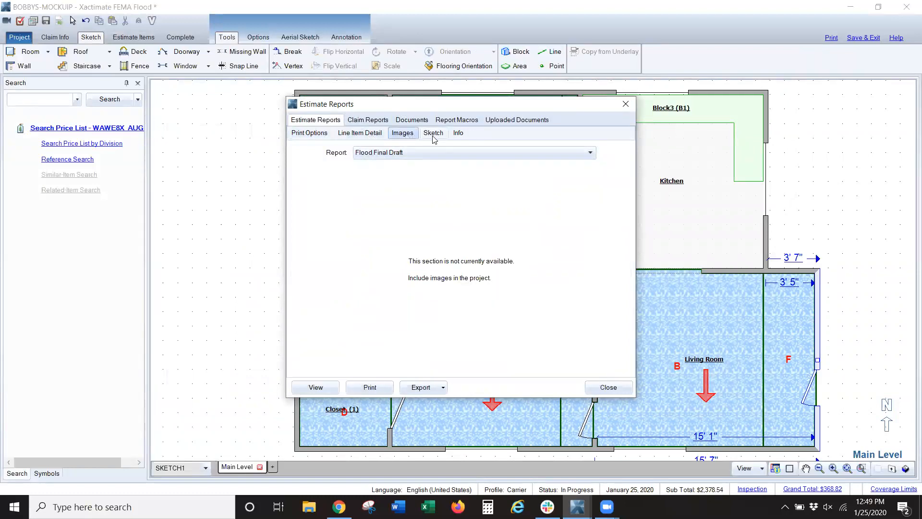
pyautogui.click(433, 136)
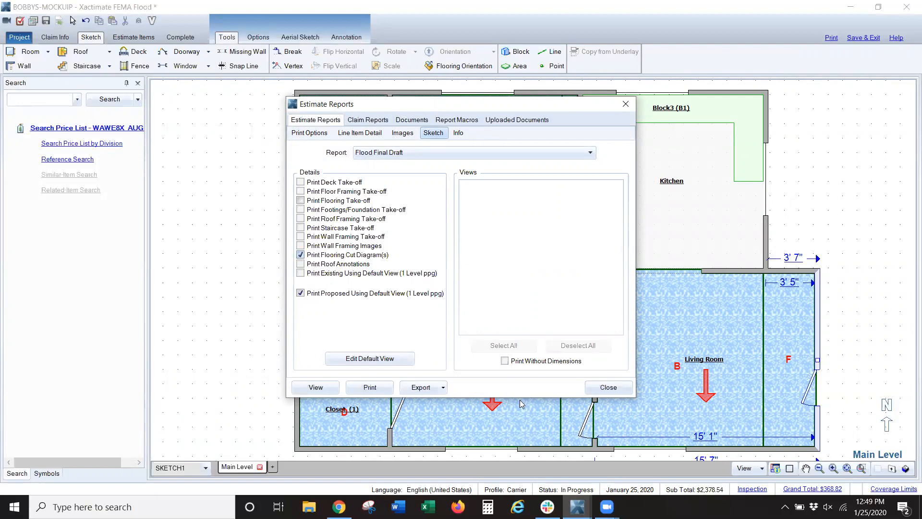
pyautogui.click(598, 390)
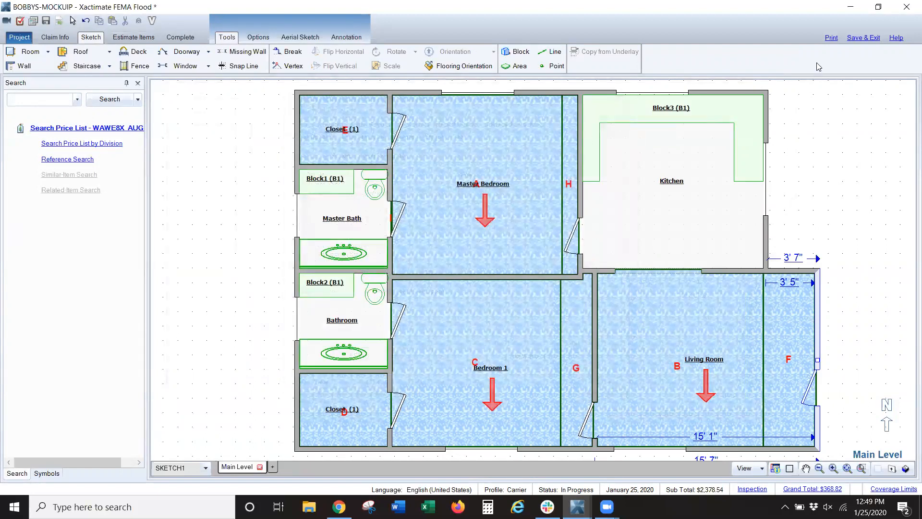
# Generate an on-screen preview of the Flood Final Draft report with flooring cut diagrams included.
pyautogui.click(832, 38)
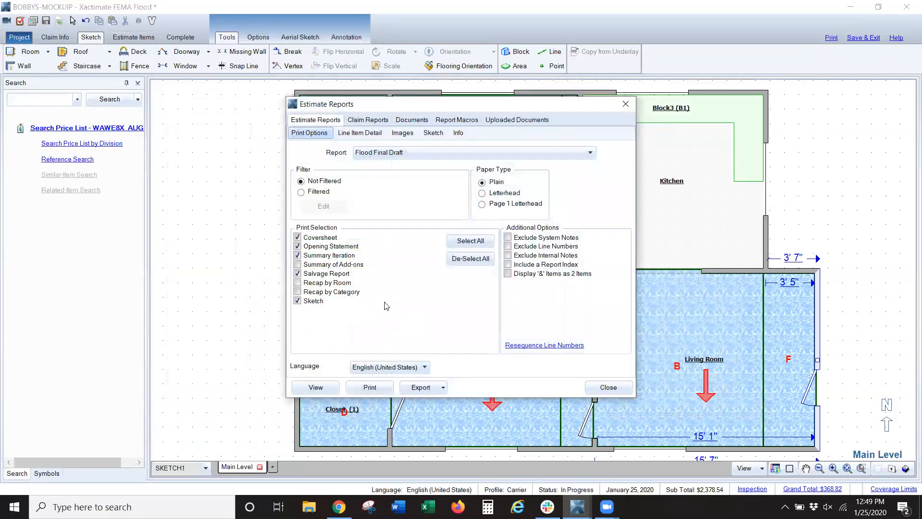
pyautogui.click(433, 133)
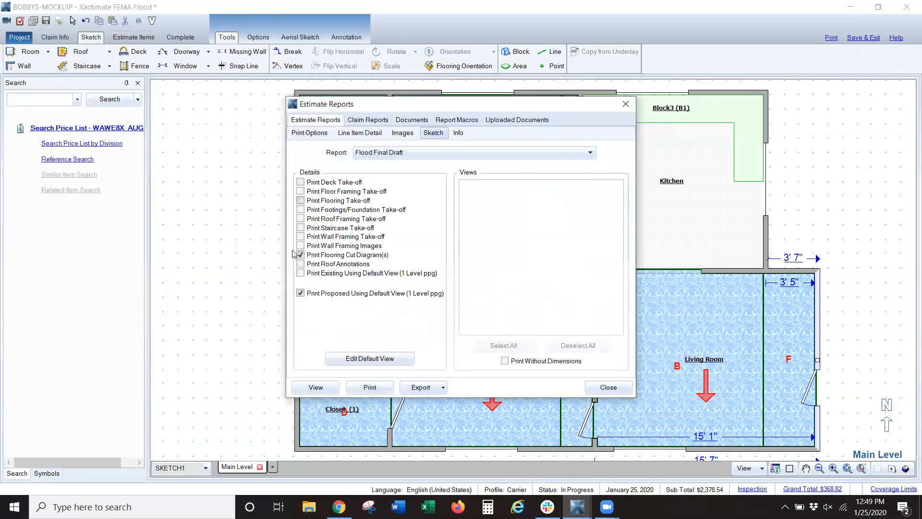
pyautogui.click(420, 388)
pyautogui.click(424, 402)
pyautogui.click(419, 272)
pyautogui.click(324, 392)
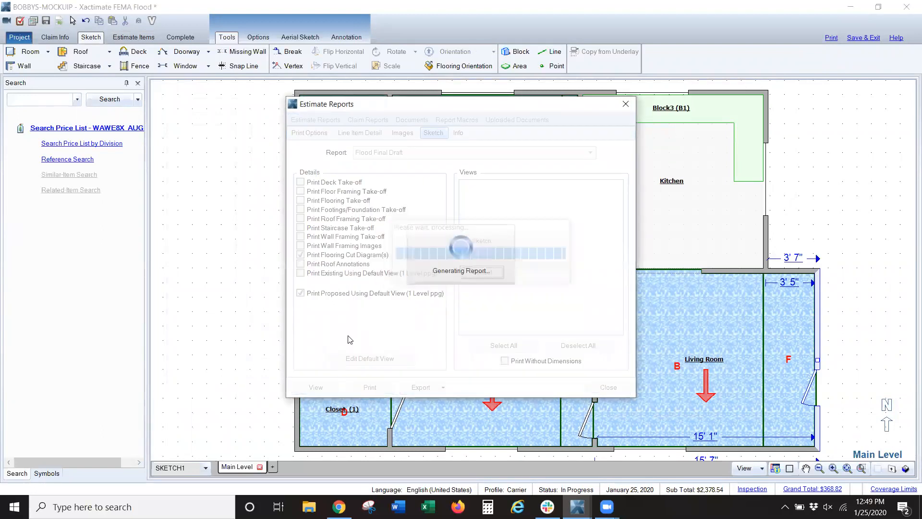
# Compare the labelled Main Level floor plan with the Flooring Diagram page in the report preview, and exit back to the sketch.
pyautogui.scroll(-15, 298, 285)
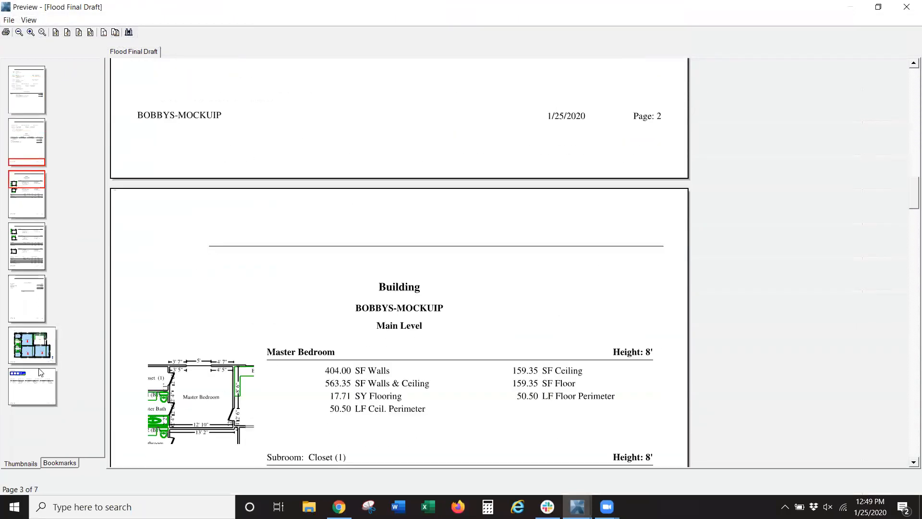
pyautogui.click(48, 350)
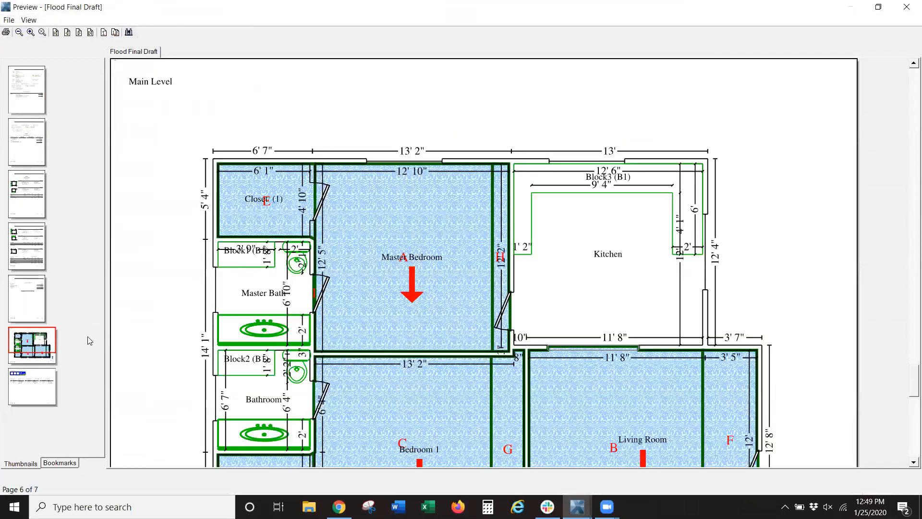
pyautogui.click(29, 307)
pyautogui.click(31, 350)
pyautogui.scroll(-3, 212, 303)
pyautogui.scroll(1, 212, 303)
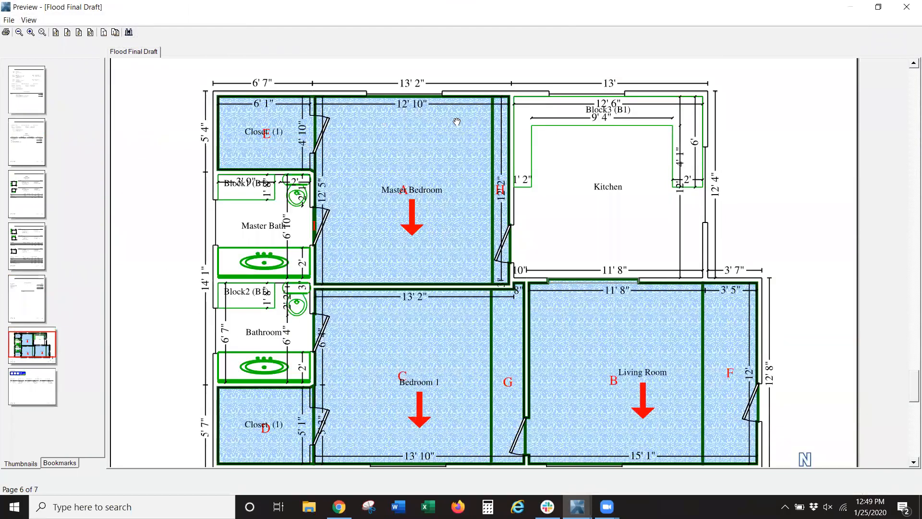
pyautogui.click(35, 379)
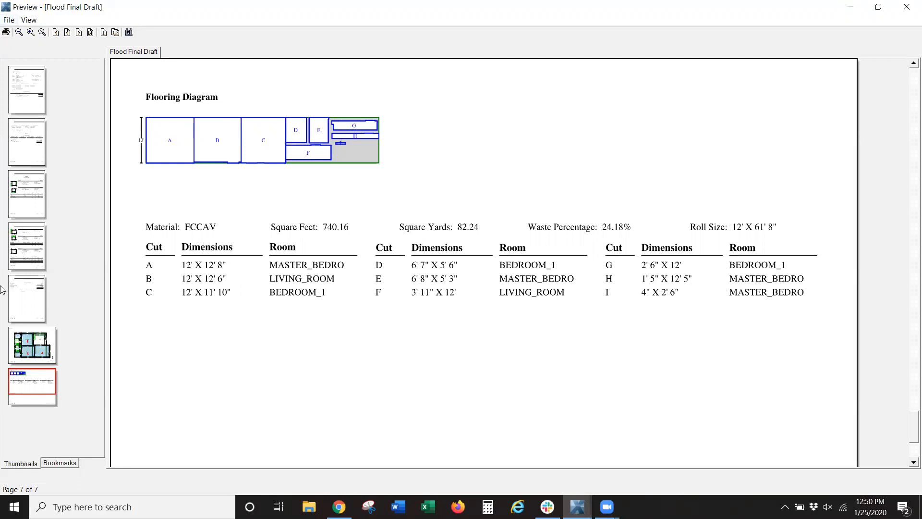
pyautogui.click(31, 352)
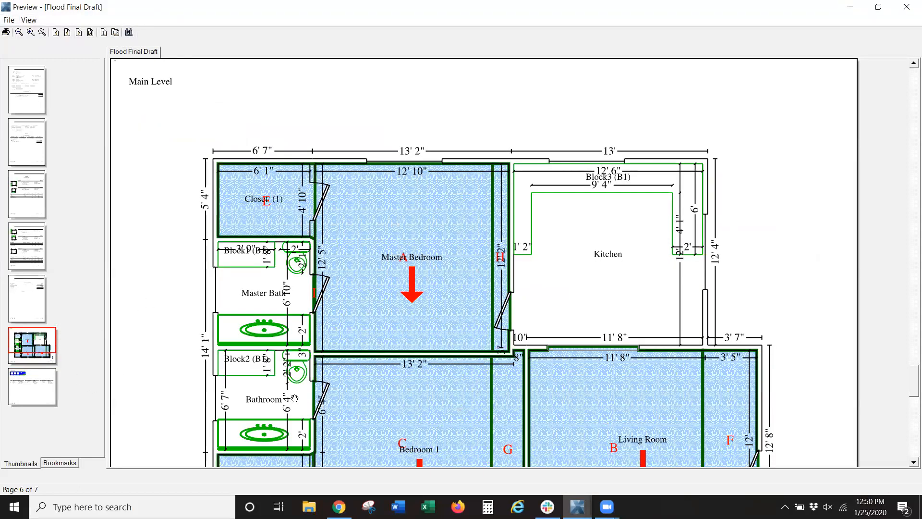
pyautogui.click(24, 397)
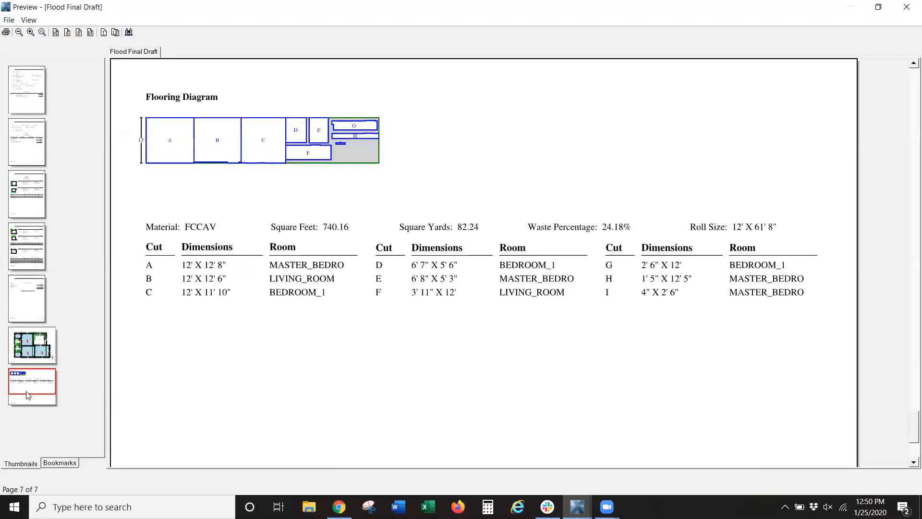
pyautogui.click(46, 351)
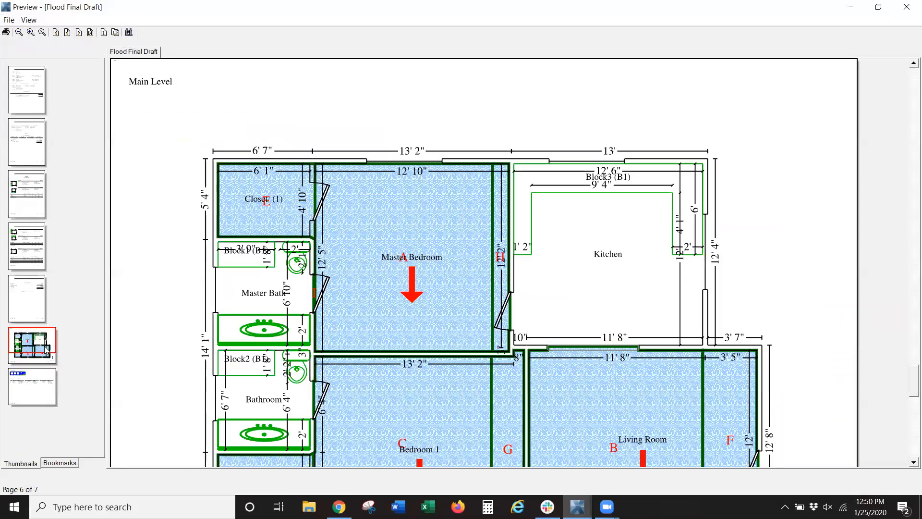
pyautogui.click(9, 20)
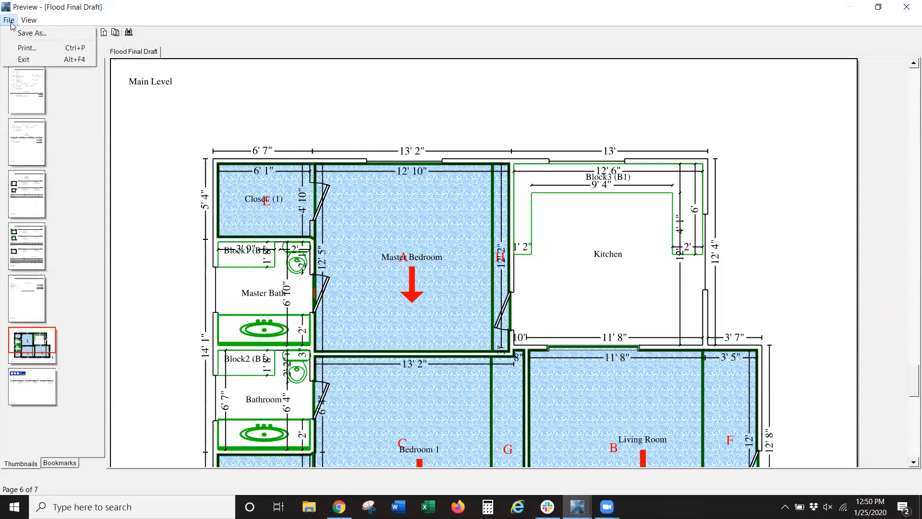
pyautogui.click(29, 60)
pyautogui.click(613, 392)
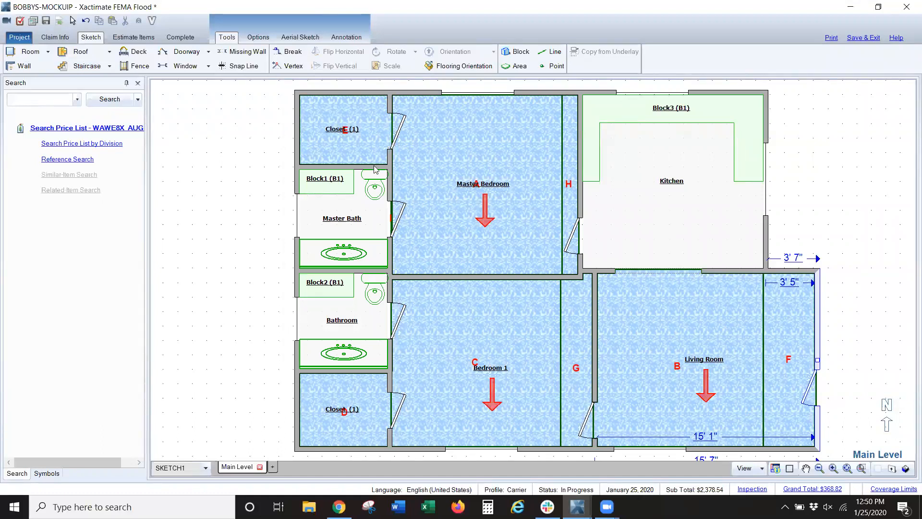
# Add the 2 1/4" baseboard line item, FNC B, to the Master Bedroom's estimate items.
pyautogui.click(137, 40)
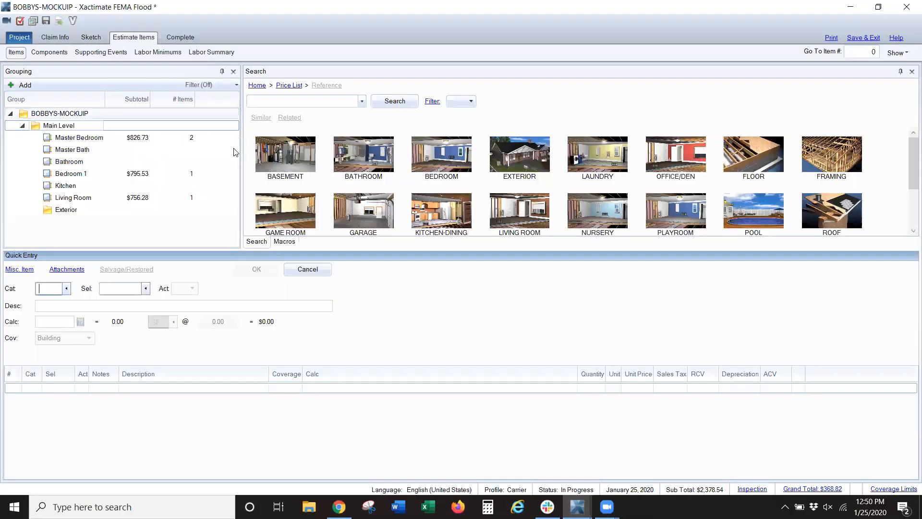
pyautogui.click(75, 140)
pyautogui.click(20, 414)
pyautogui.click(55, 290)
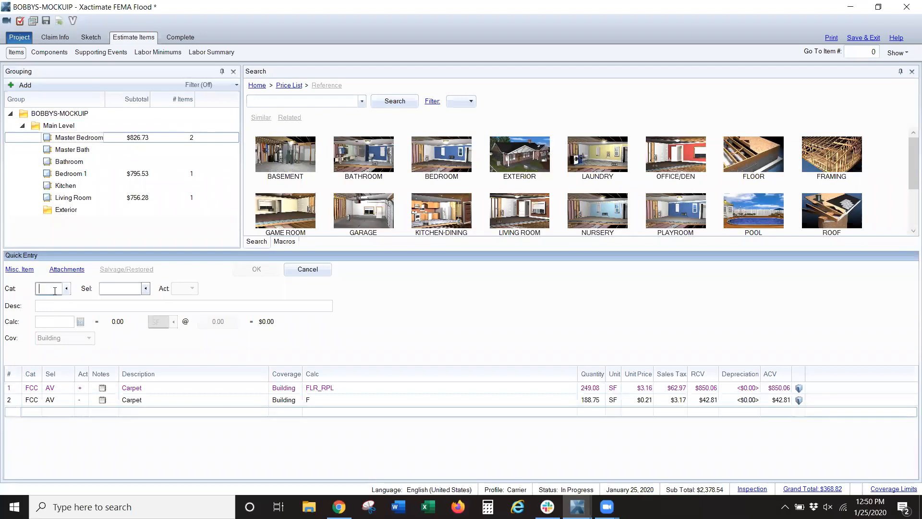
pyautogui.write('FNCB')
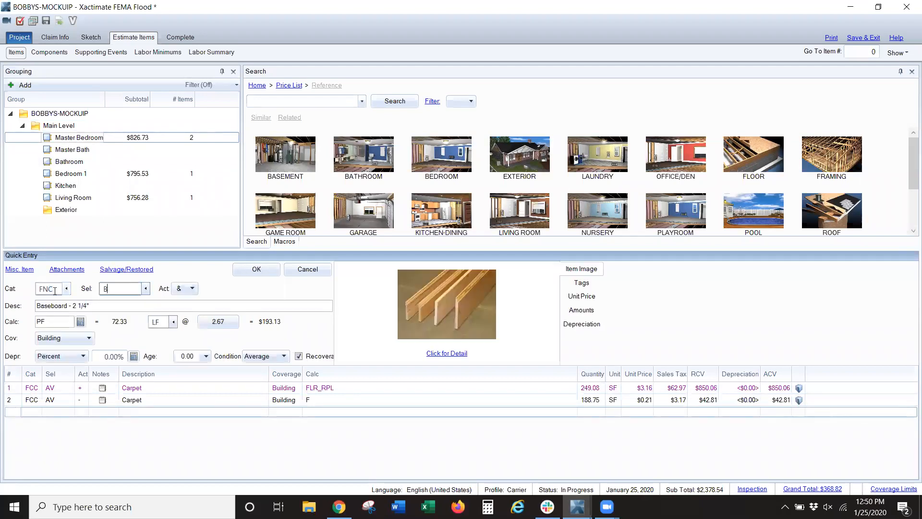
pyautogui.press('Return')
# Add seal and paint baseboard (PNT B1SP) and 2 hours of content manipulation (CON LAB) to the Master Bedroom.
pyautogui.write('PNTB1')
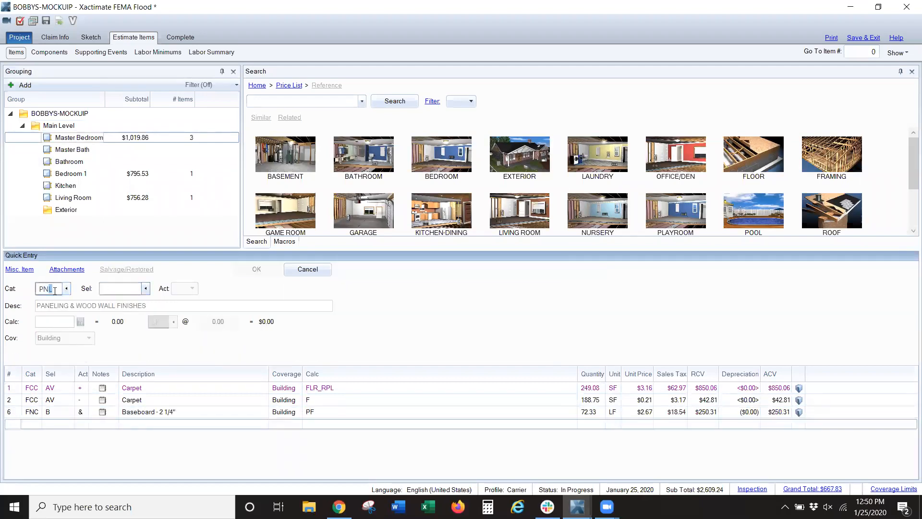
pyautogui.press('Return')
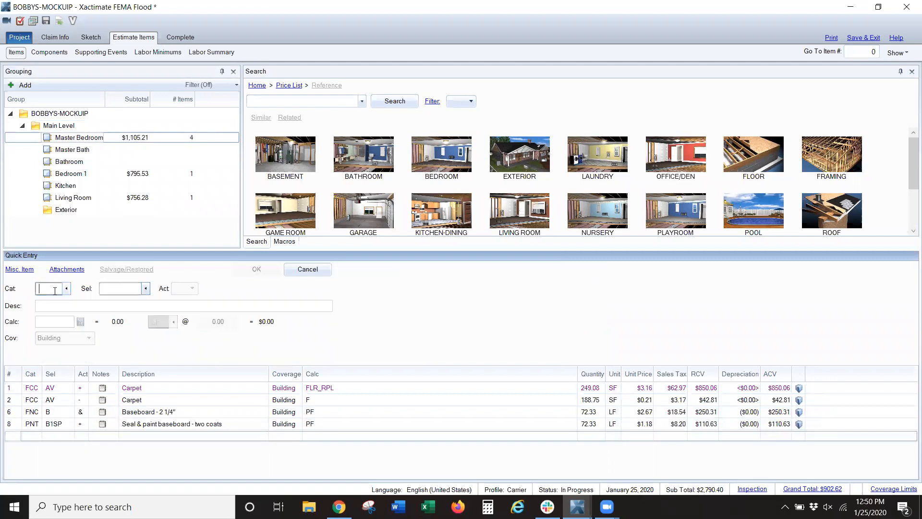
pyautogui.write('CONLA')
pyautogui.press('Tab')
pyautogui.write('2')
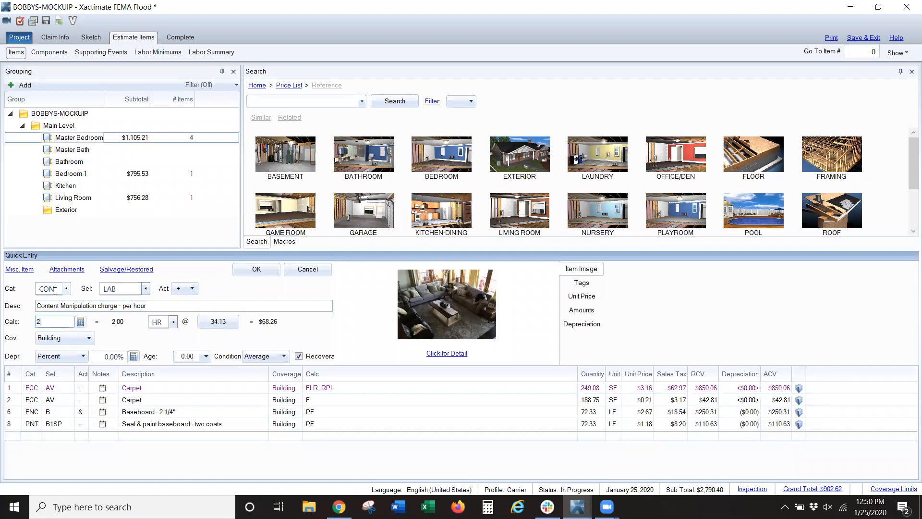
pyautogui.press('Return')
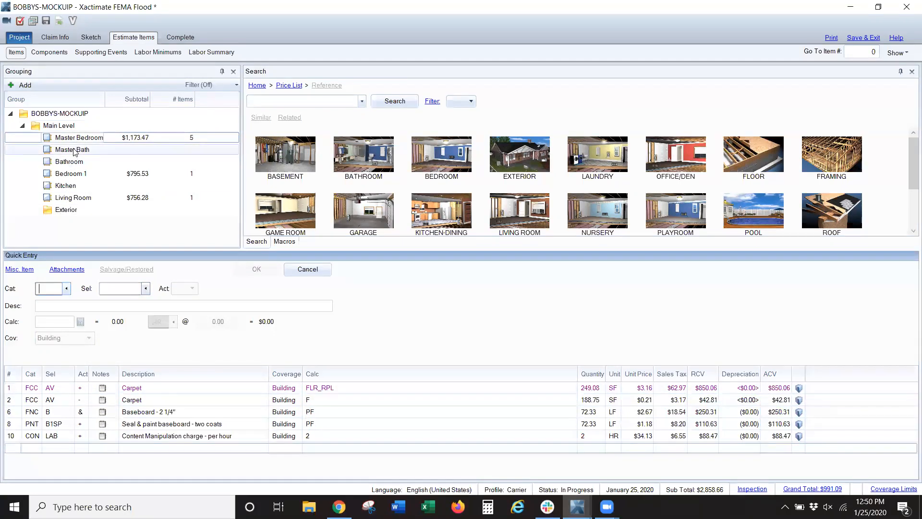
# Copy all the Master Bedroom line items and paste them into the Master Bath.
pyautogui.click(15, 389)
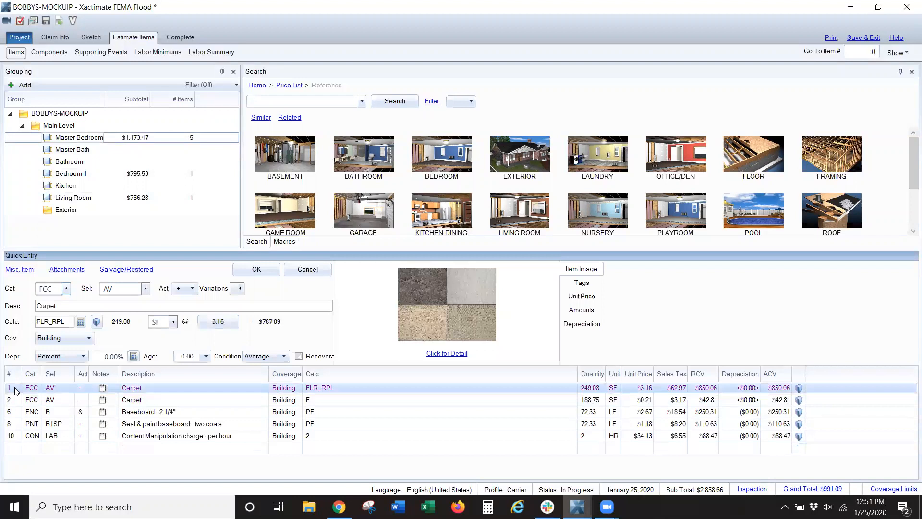
pyautogui.hotkey('ctrl', 'a')
pyautogui.rightClick(15, 391)
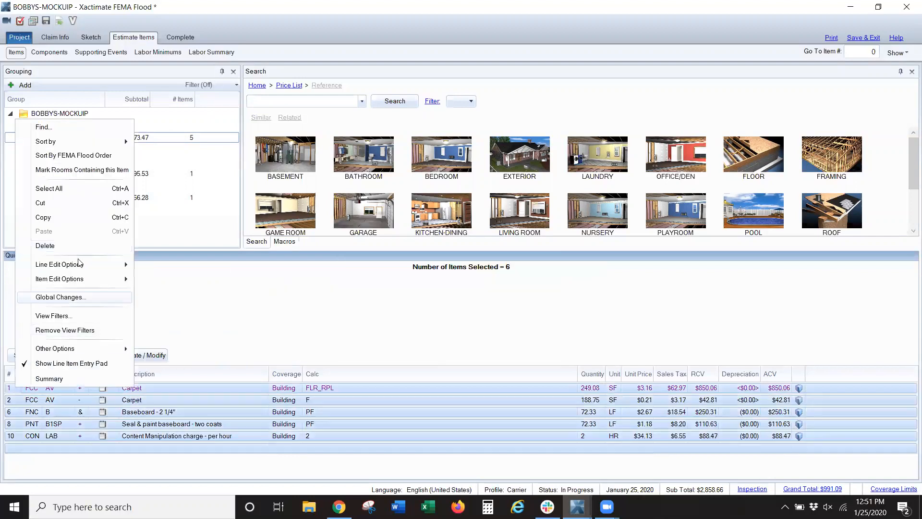
pyautogui.click(68, 219)
pyautogui.click(72, 149)
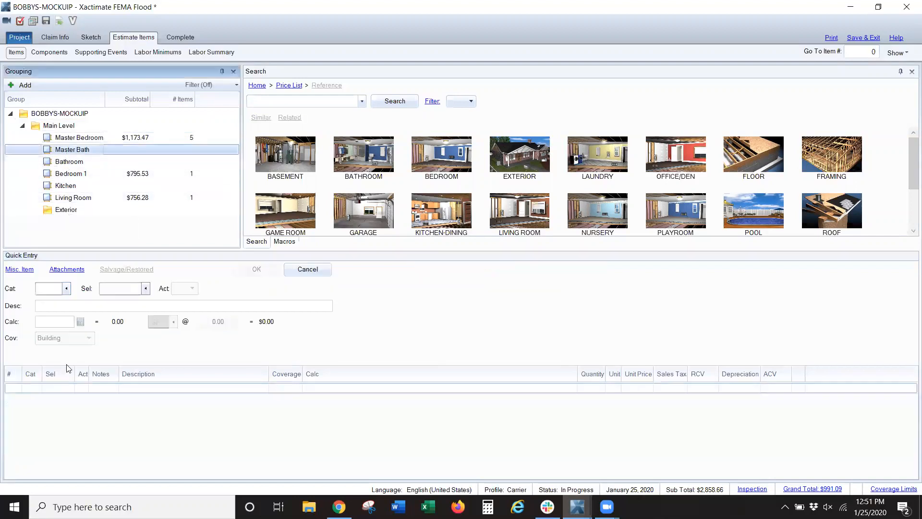
pyautogui.rightClick(15, 391)
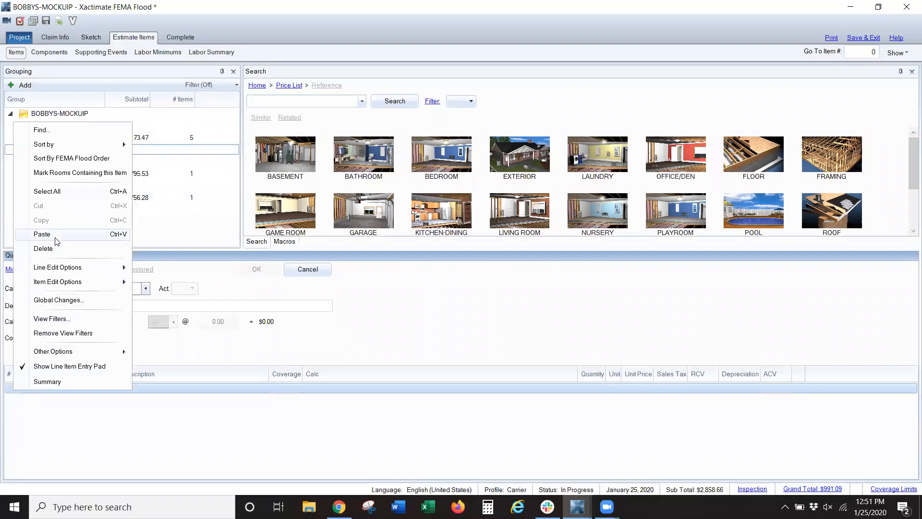
pyautogui.click(57, 236)
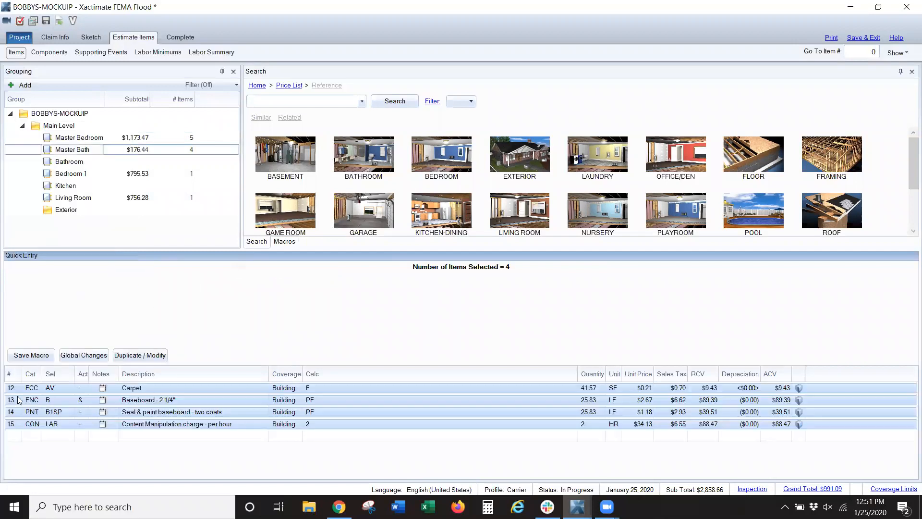
# Compare the line items in the Master Bedroom with those pasted into the Master Bath.
pyautogui.click(80, 141)
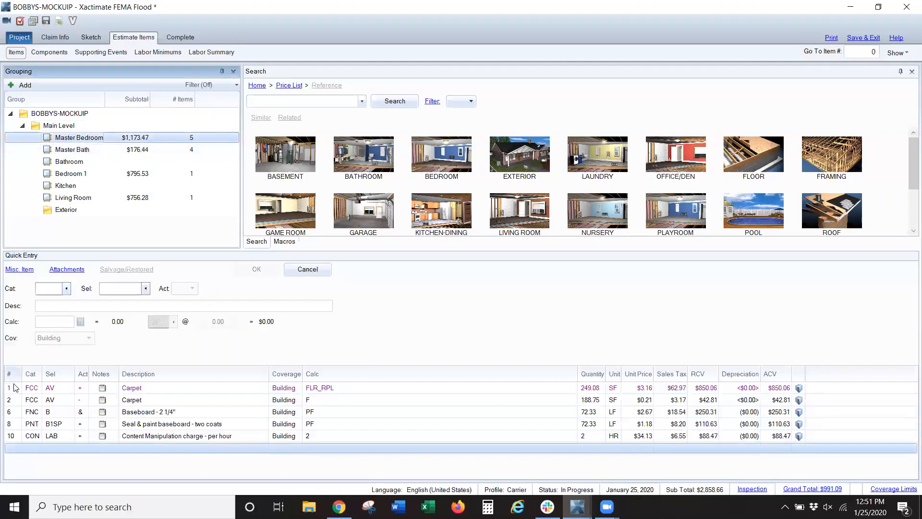
pyautogui.click(82, 151)
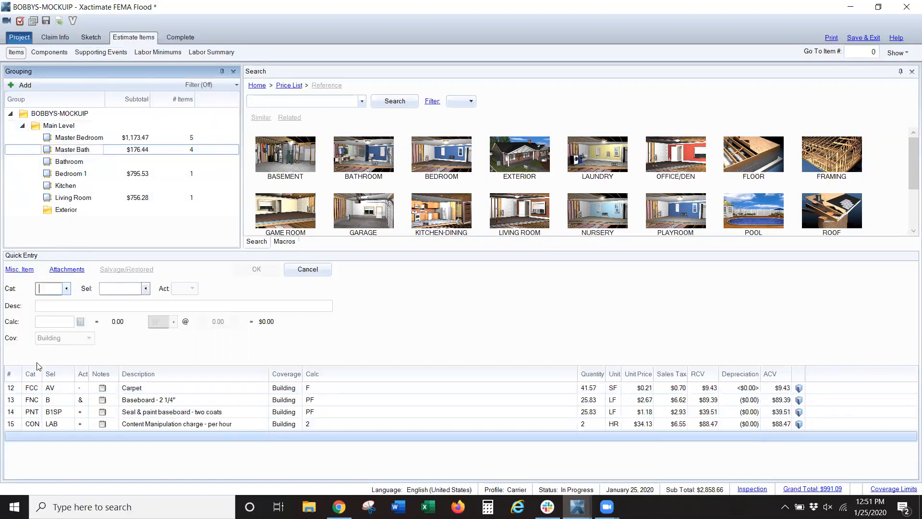
pyautogui.click(82, 138)
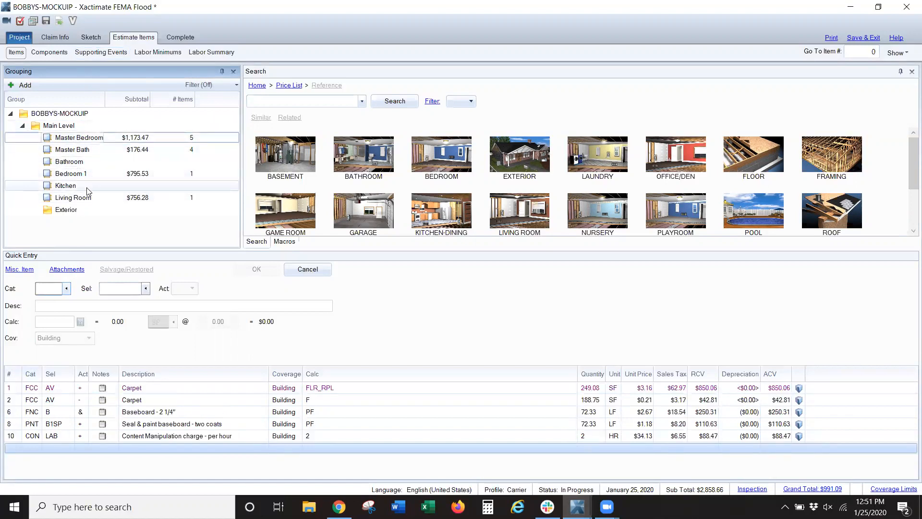
pyautogui.click(91, 151)
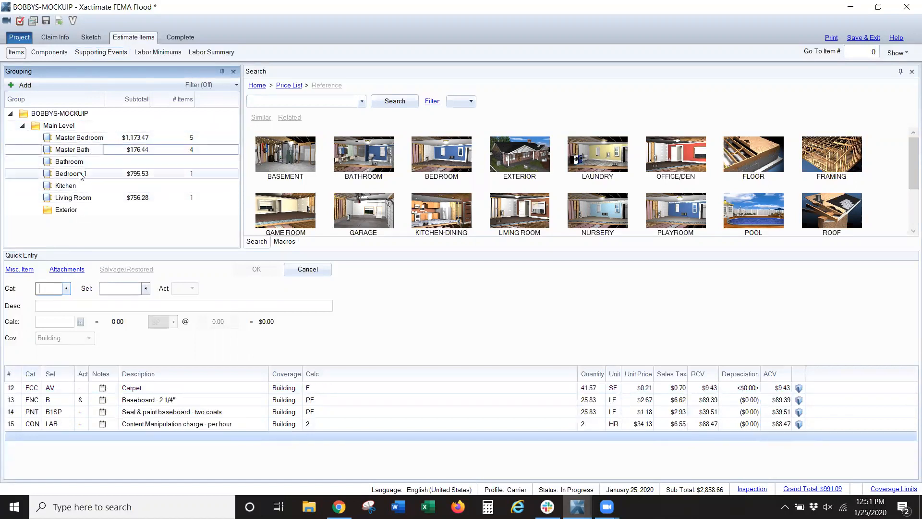
# Delete all the pasted line items from the Master Bath.
pyautogui.click(17, 389)
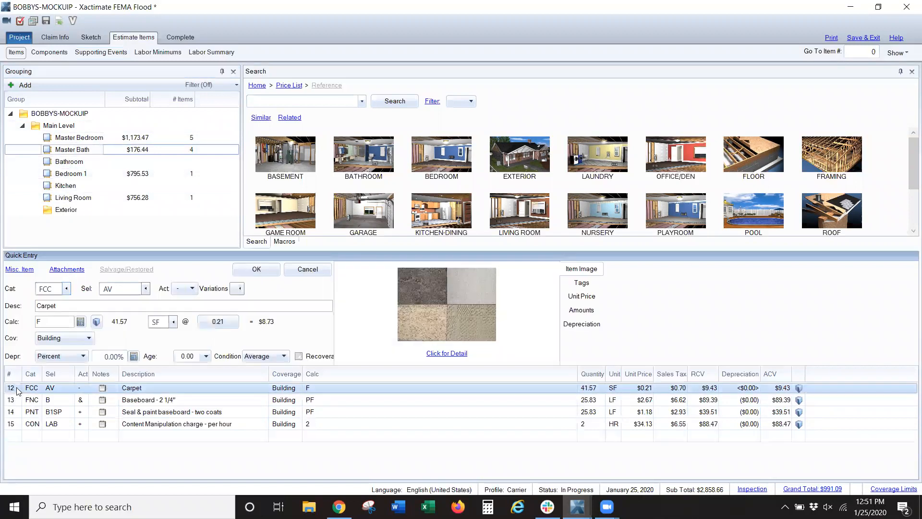
pyautogui.hotkey('ctrl', 'a')
pyautogui.rightClick(18, 389)
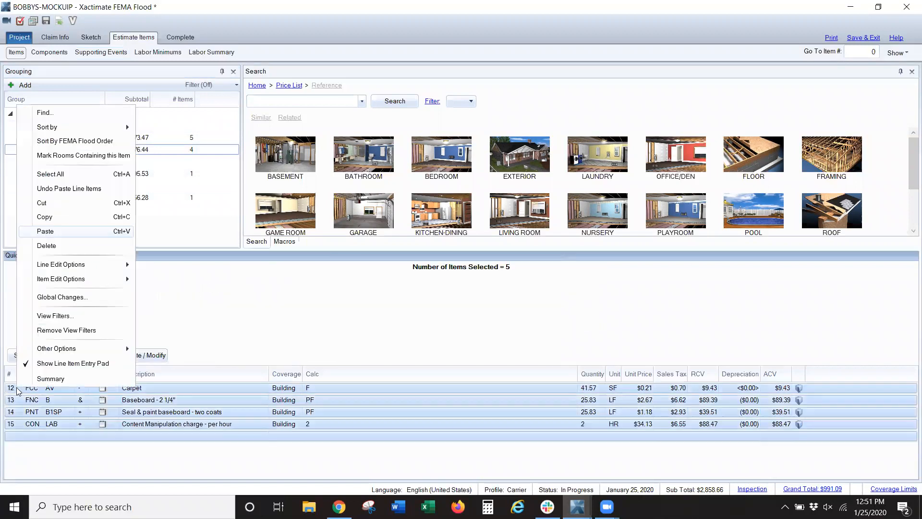
pyautogui.click(59, 246)
# Fill the empty Master Bath with the Master Bedroom's line items using Retrieve Scope.
pyautogui.click(78, 140)
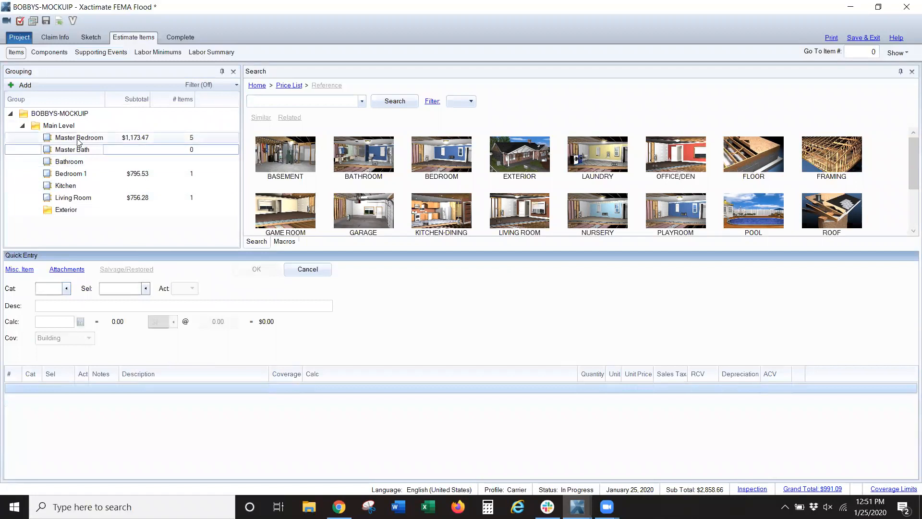
pyautogui.click(78, 150)
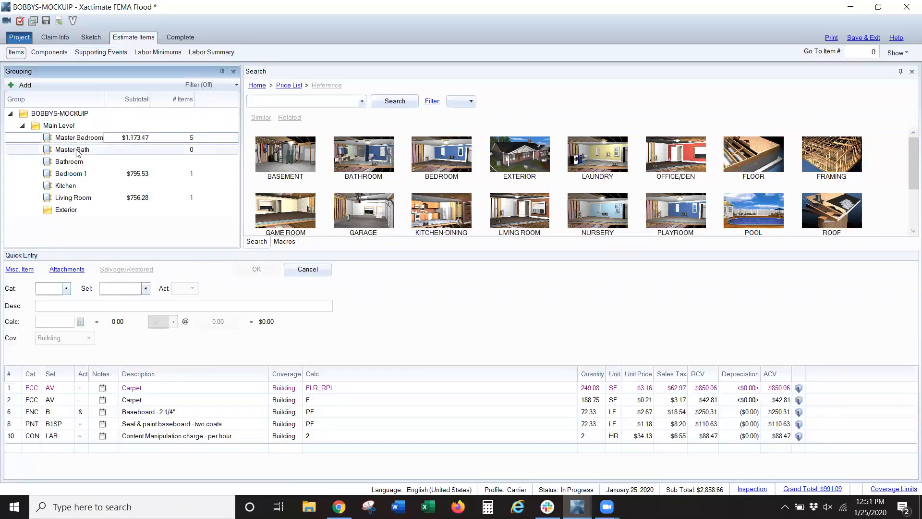
pyautogui.click(81, 138)
pyautogui.click(77, 151)
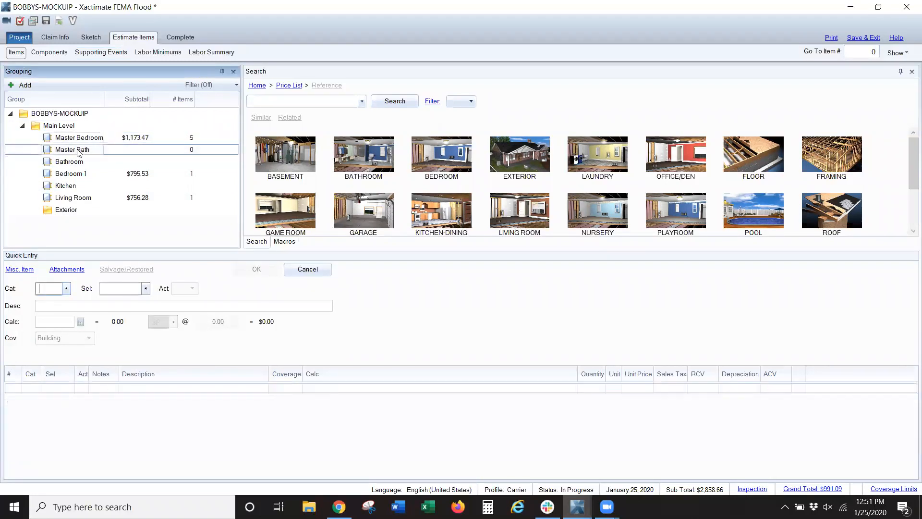
pyautogui.click(15, 388)
pyautogui.rightClick(15, 390)
pyautogui.moveTo(66, 356)
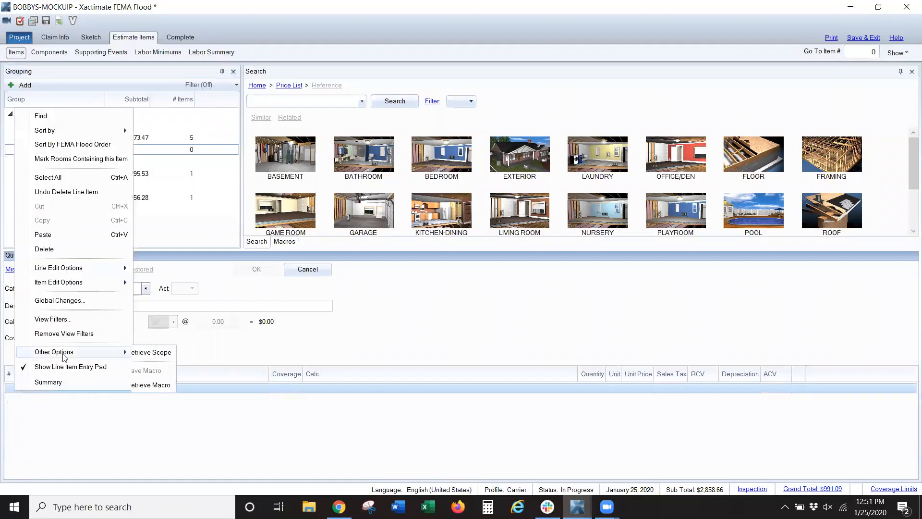
pyautogui.click(175, 356)
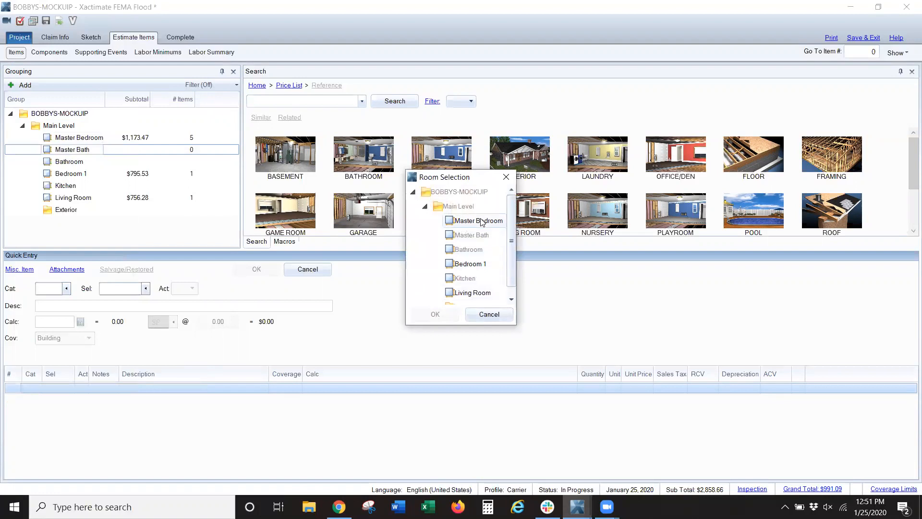
pyautogui.click(482, 222)
pyautogui.click(437, 314)
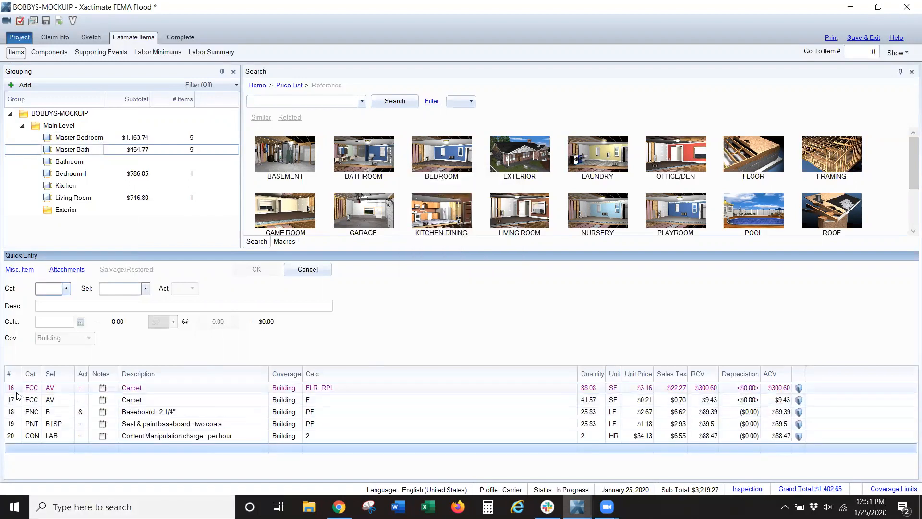
# Check the Master Bath's flooring layout in the sketch and return to the Master Bath's estimate items.
pyautogui.click(90, 37)
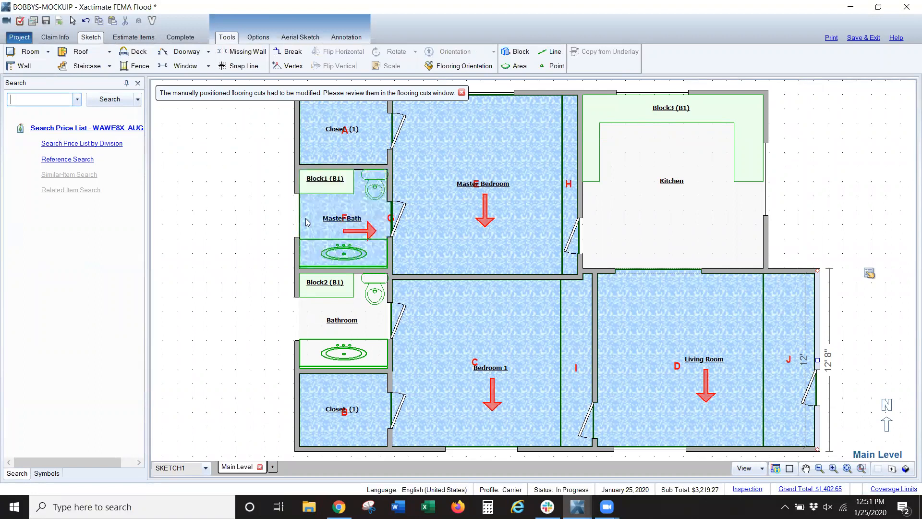
pyautogui.click(128, 39)
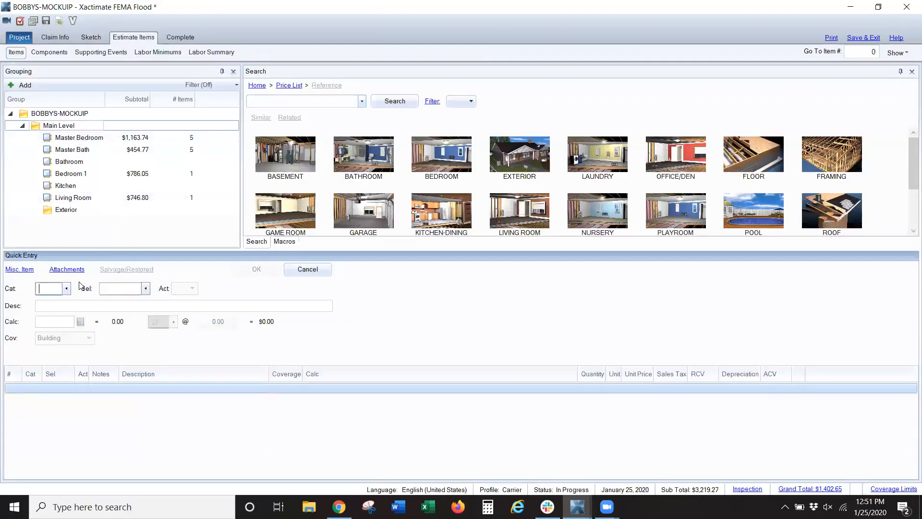
pyautogui.click(63, 153)
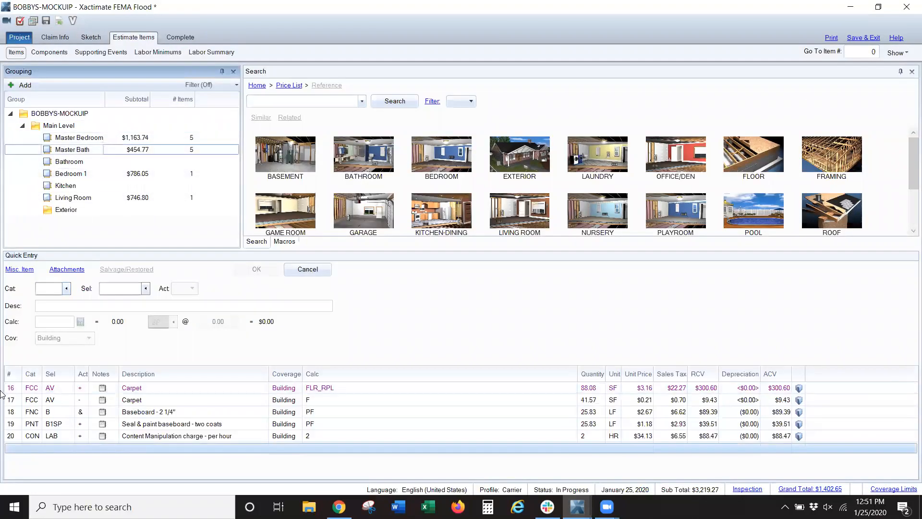